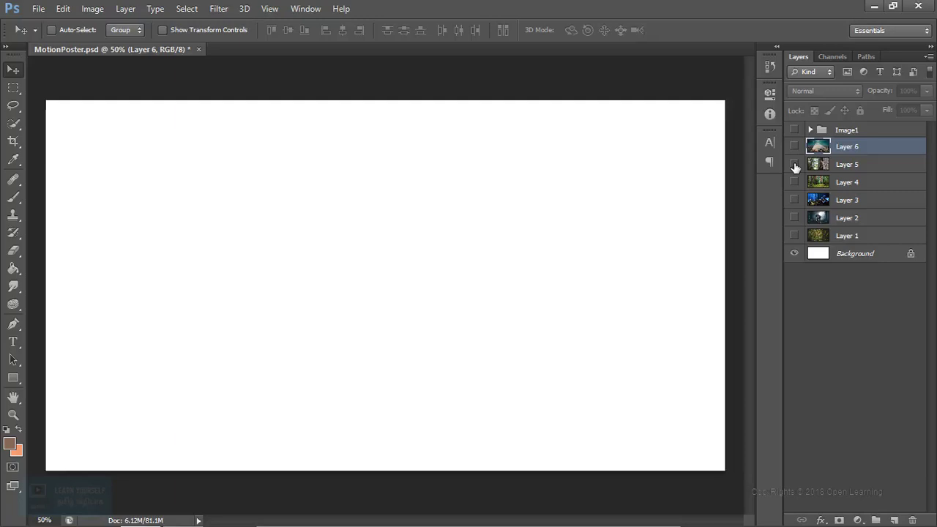
Step: Preview the squirrel, forest path, butterfly and elephant photos on Layers 5–2 one at a time
left_click(794, 164)
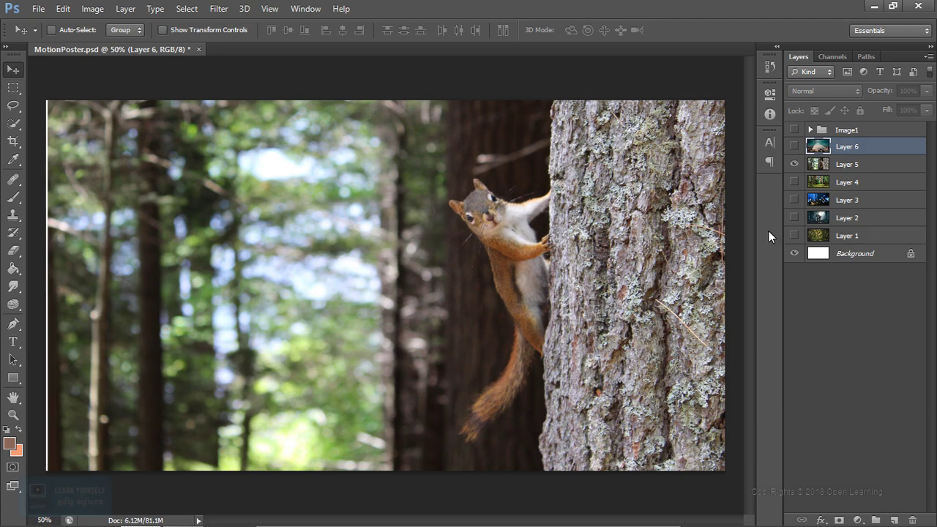
left_click(795, 164)
left_click(795, 182)
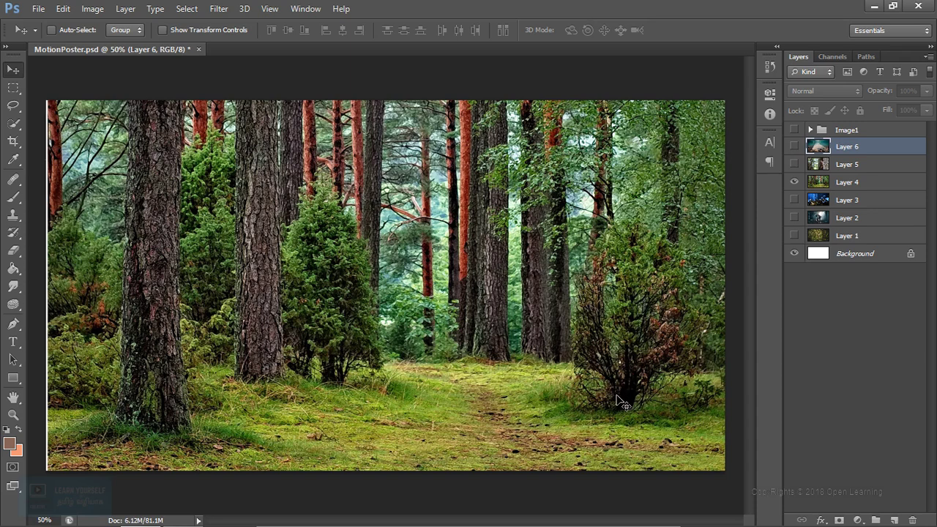
left_click(794, 183)
left_click(794, 200)
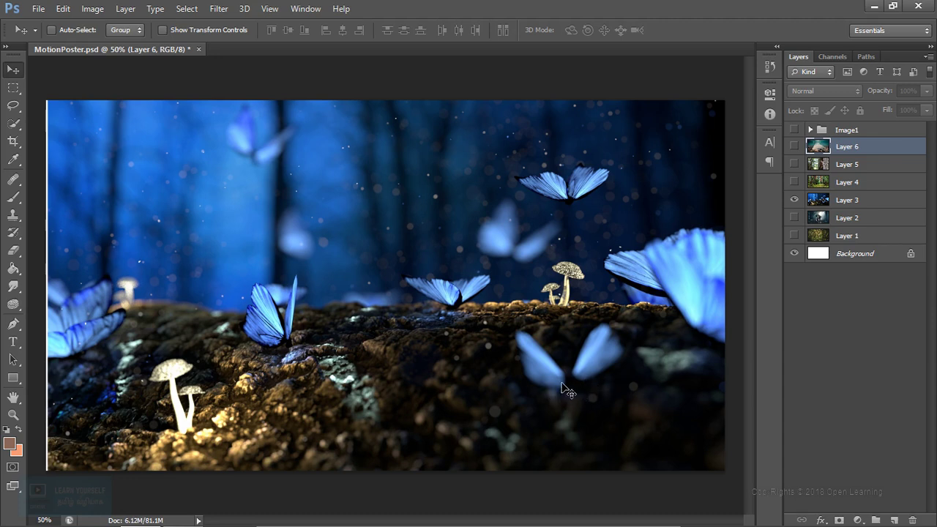
left_click(795, 200)
left_click(795, 218)
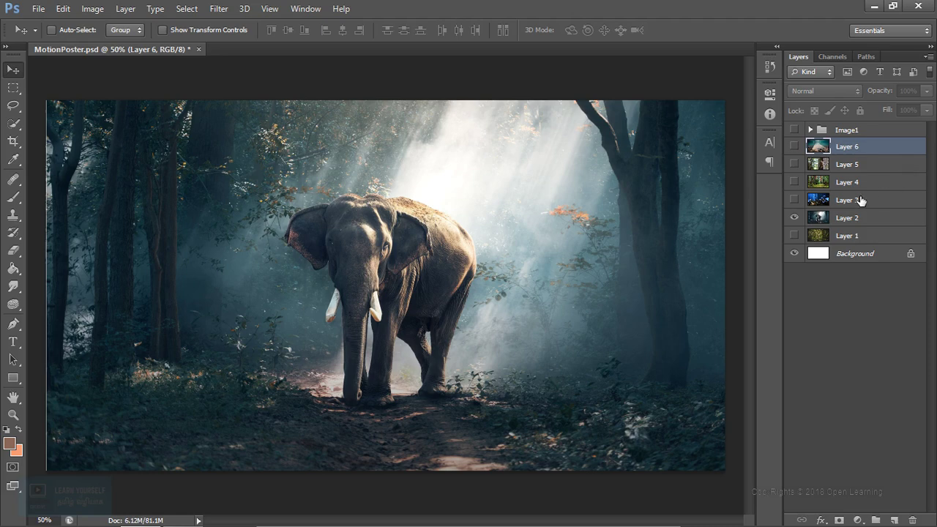
left_click(795, 218)
Step: View the big tree photo on Layer 1, then leave only Layer 6's lake photo visible
left_click(795, 235)
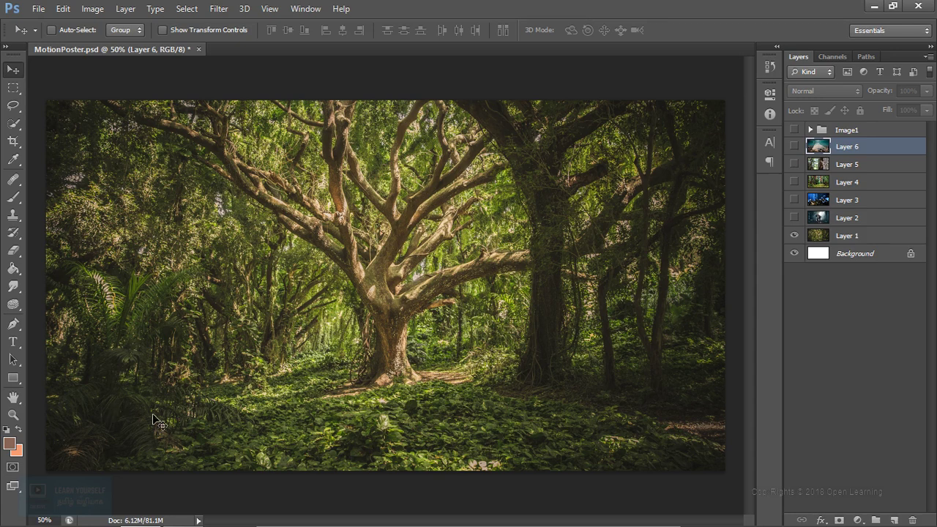
left_click(794, 236)
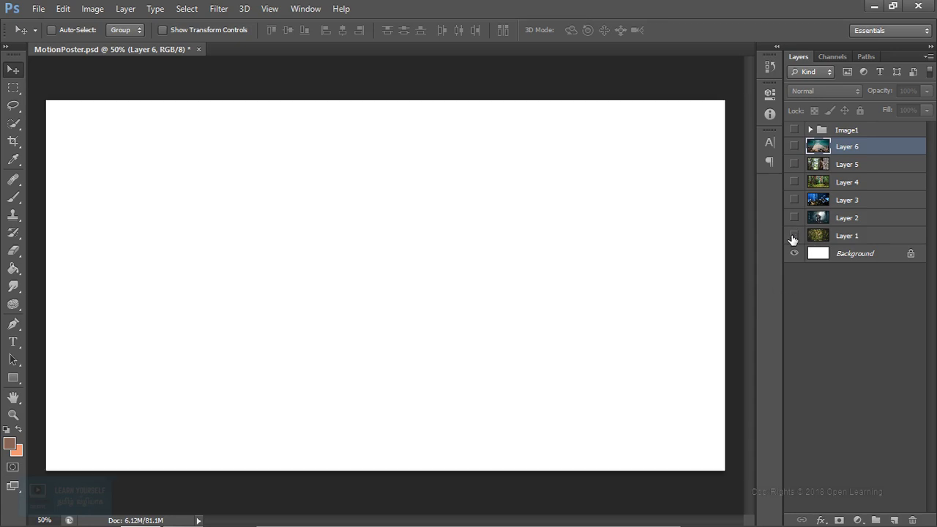
left_click(794, 146)
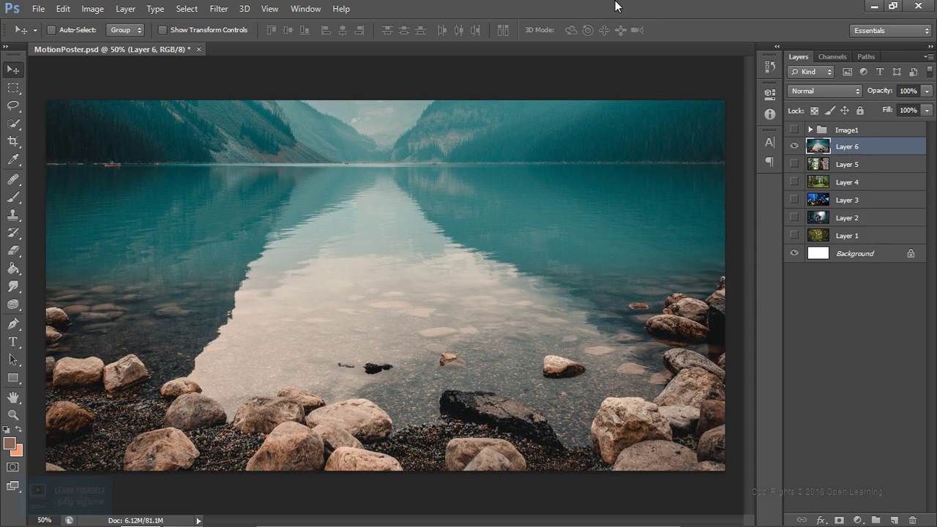
Step: Zoom in on the foreground rocks and quick-select the large front rock
scroll(422, 357, "up", 4)
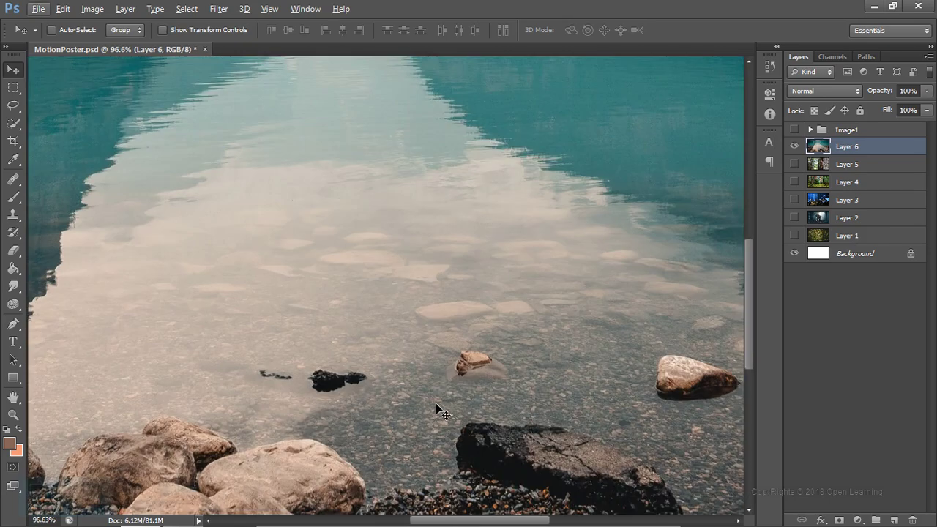
left_click_drag(439, 410, 460, 360)
left_click_drag(330, 344, 360, 391)
scroll(359, 392, "up", 3)
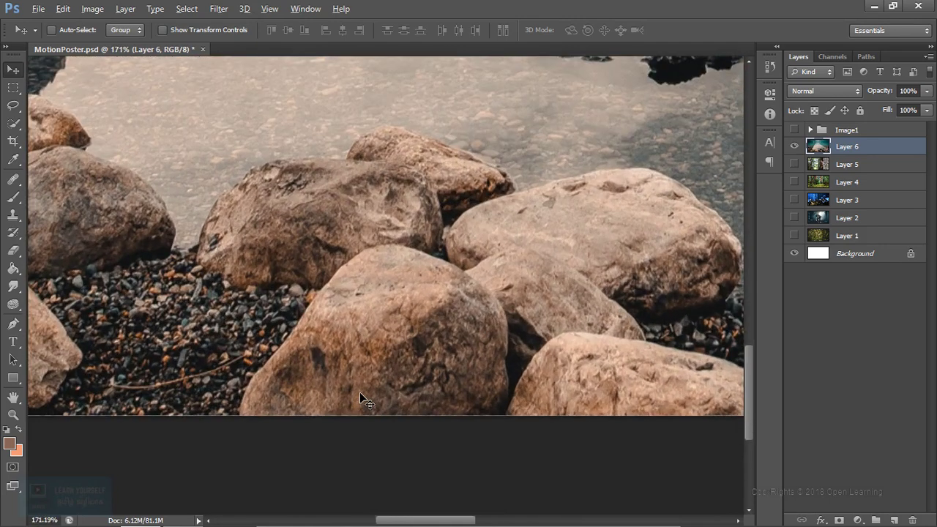
scroll(360, 391, "down", 3)
scroll(359, 392, "up", 2)
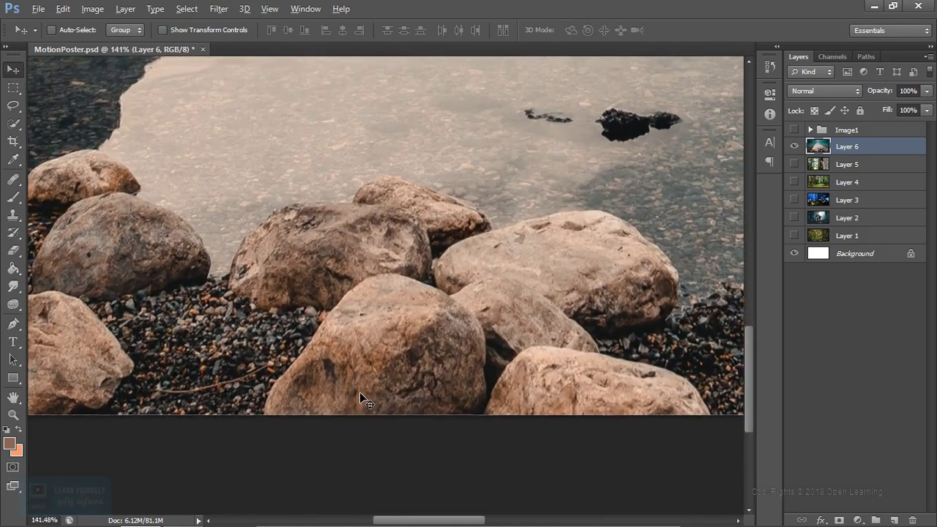
left_click_drag(13, 123, 79, 121)
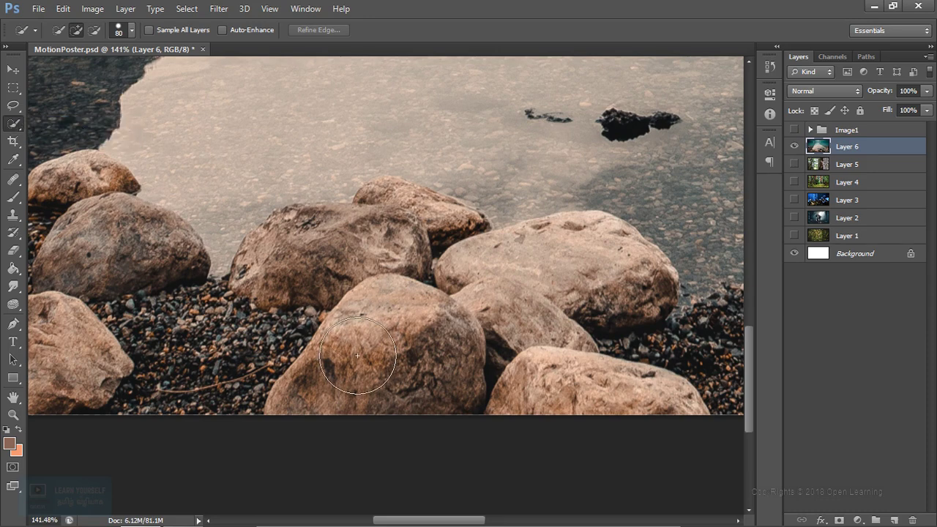
left_click_drag(384, 351, 396, 368)
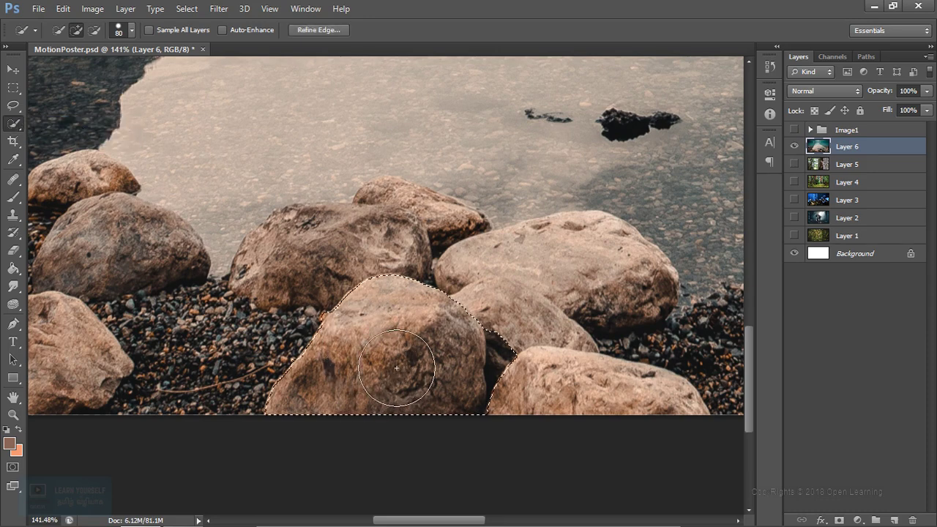
Step: Subtract the dark gap along the rock's right edge using a smaller brush
key("bracketleft")
key("bracketleft")
left_click_drag(513, 352, 508, 395)
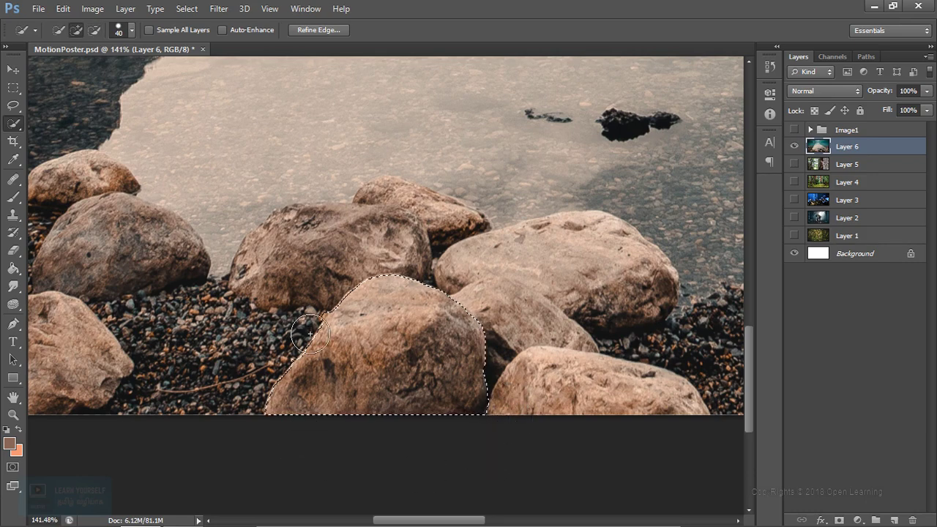
key("alt")
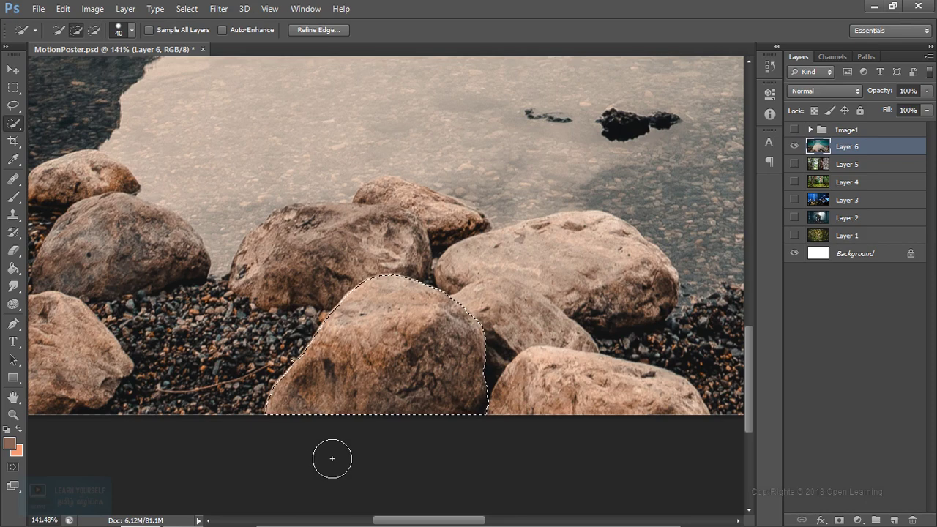
left_click(319, 30)
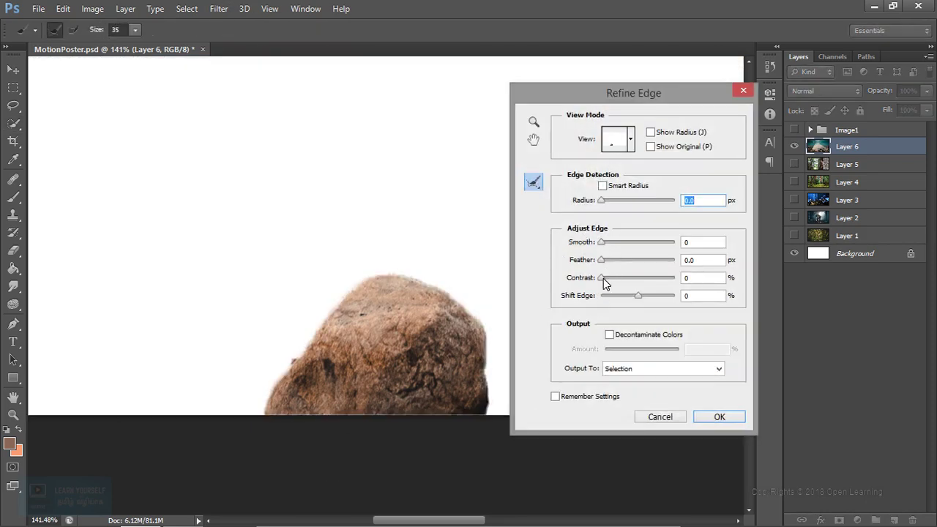
Step: Apply Refine Edge to the front rock with Shift Edge +16% and Feather 0.2 px
mouse_move(640, 297)
left_mouse_down()
mouse_move(659, 297)
mouse_move(651, 296)
left_mouse_up()
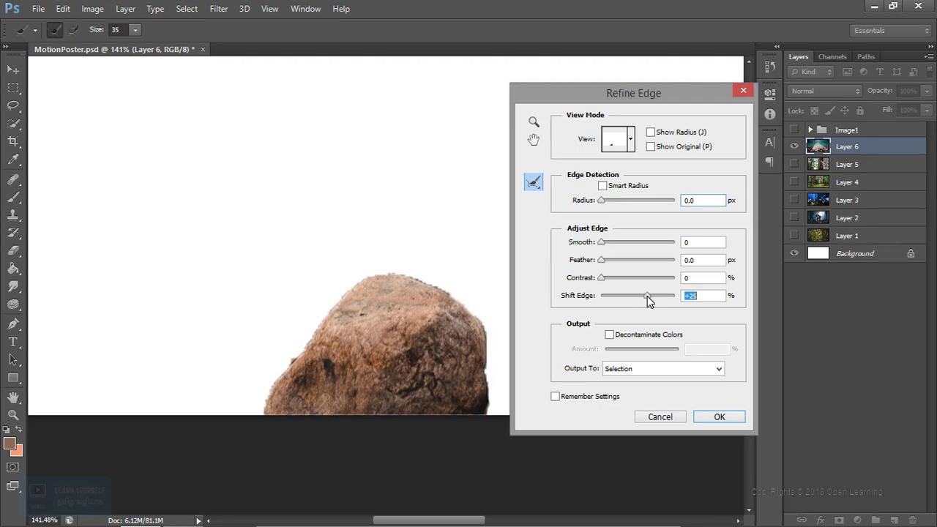
left_click_drag(647, 296, 644, 296)
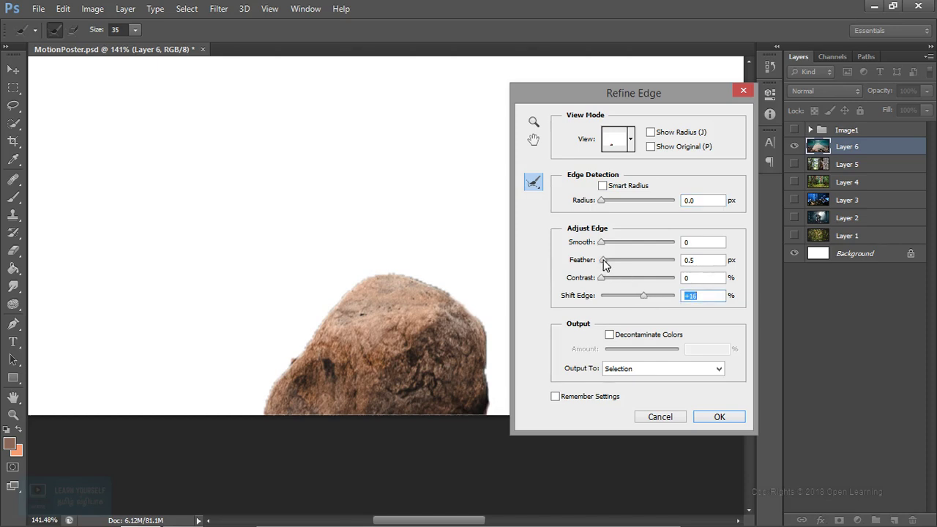
left_click(601, 262)
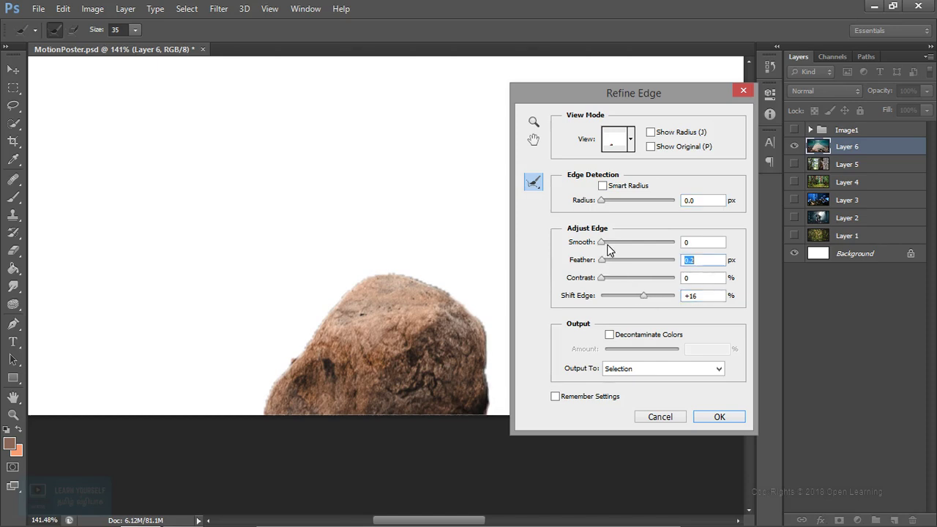
left_click(603, 243)
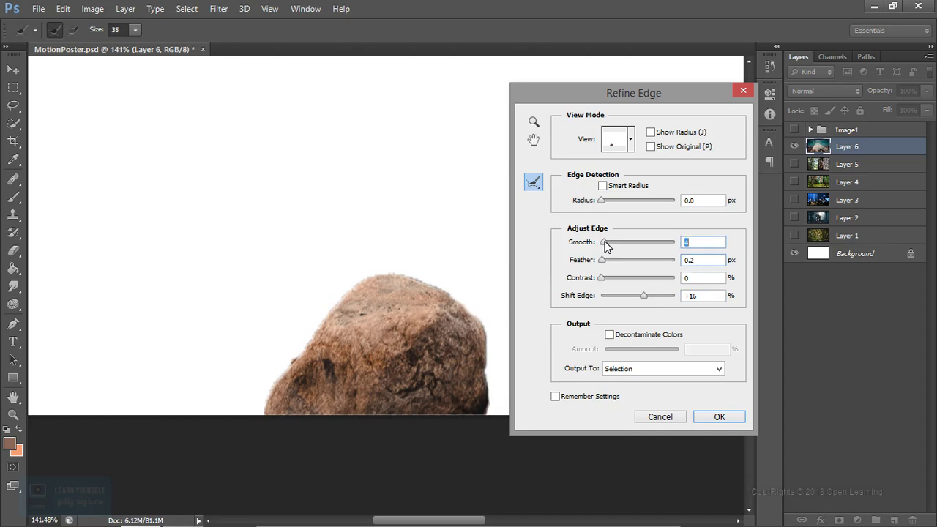
left_click(716, 417)
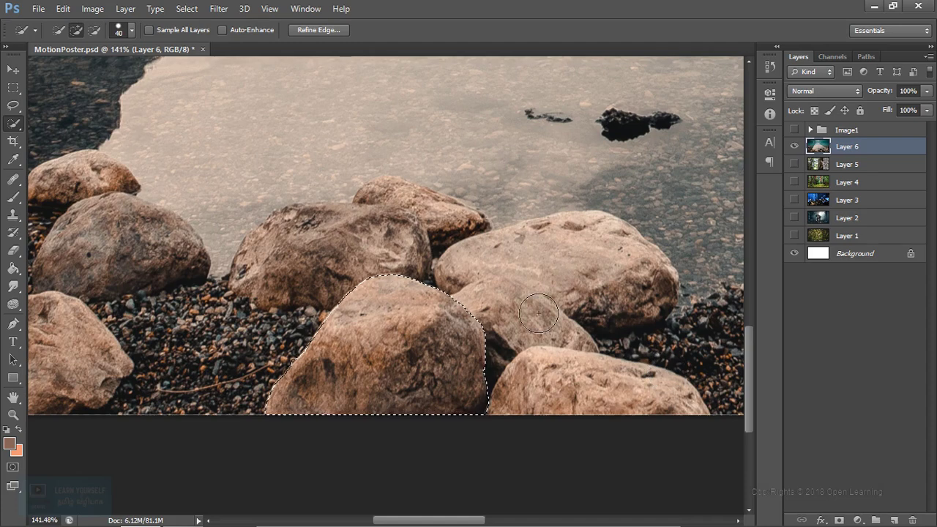
Step: Copy the front rock onto a new hidden Layer 9 and reselect the lake photo layer
key("ctrl+j")
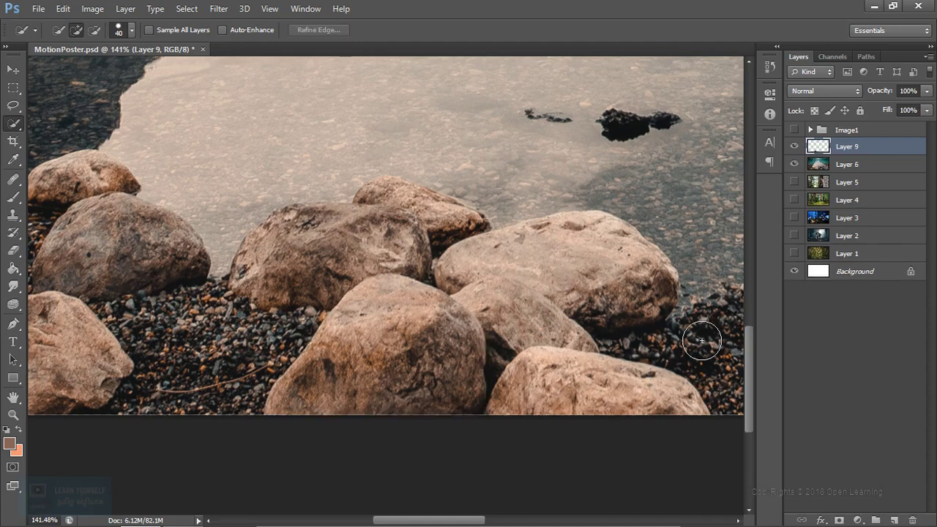
left_click(795, 147)
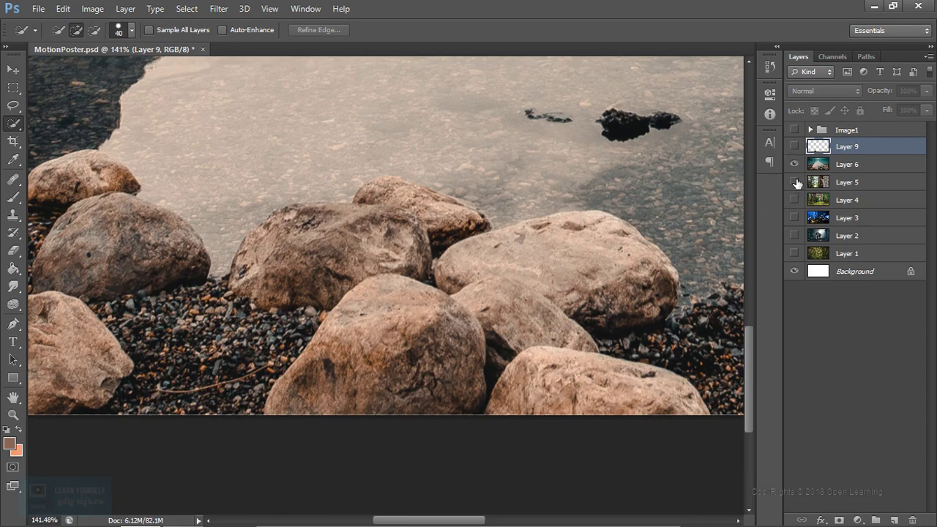
left_click(829, 167)
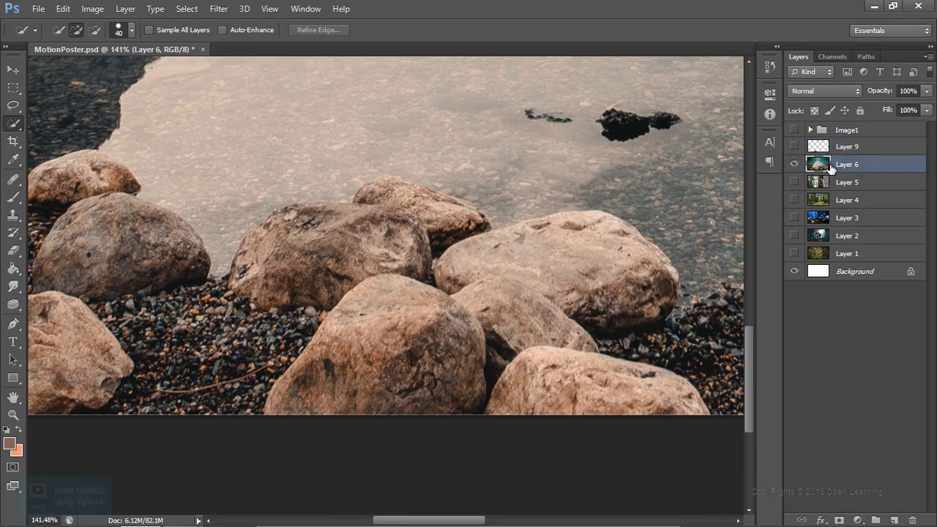
Step: Quick-select a second foreground rock on the lake shore
mouse_move(513, 373)
left_mouse_down()
mouse_move(366, 373)
mouse_move(259, 355)
mouse_move(112, 364)
mouse_move(311, 362)
mouse_move(585, 396)
mouse_move(557, 384)
left_mouse_up()
mouse_move(348, 352)
left_mouse_down()
mouse_move(382, 328)
mouse_move(409, 376)
left_mouse_up()
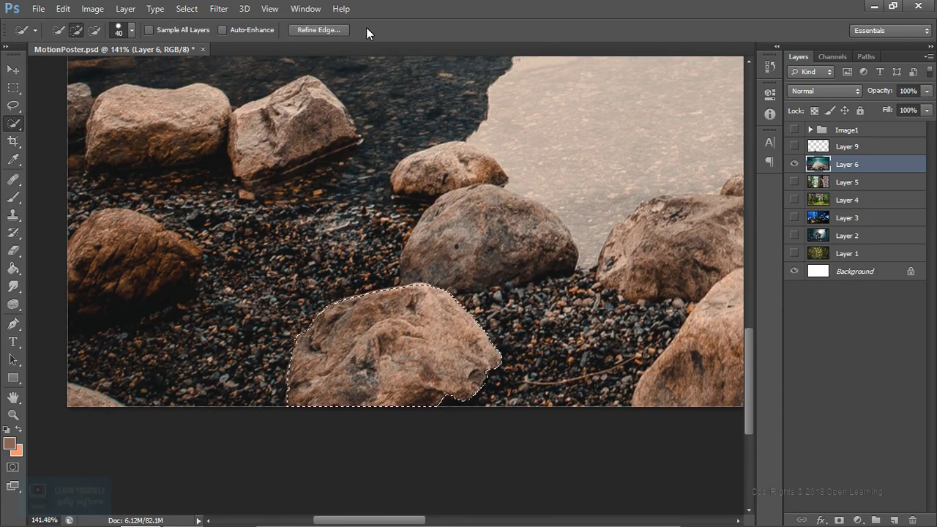
left_click(335, 31)
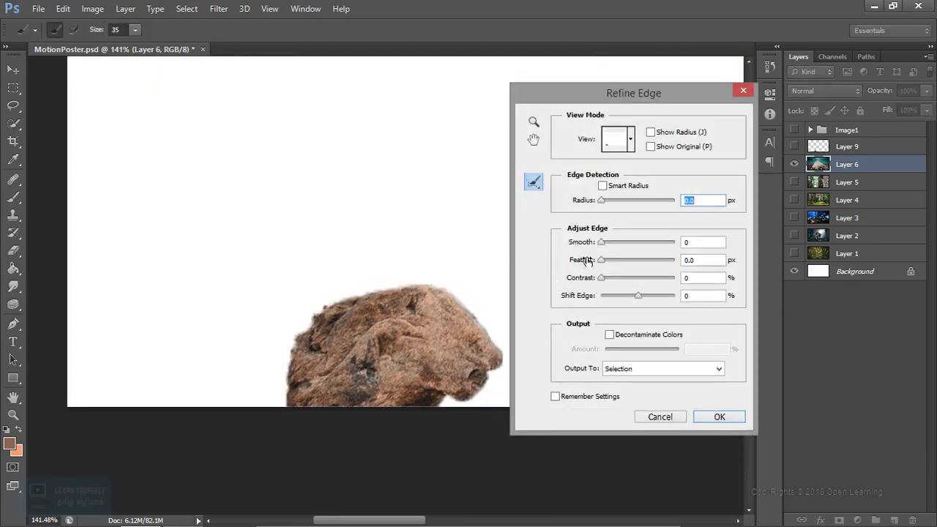
Step: Apply Refine Edge to the second rock with Smooth 7 and Shift Edge -16%
left_click_drag(604, 244, 606, 244)
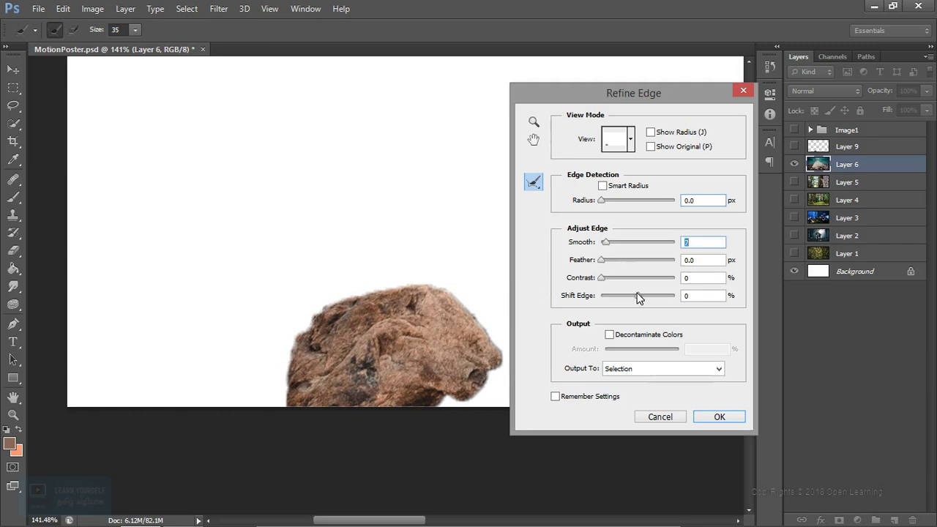
left_click_drag(635, 296, 632, 298)
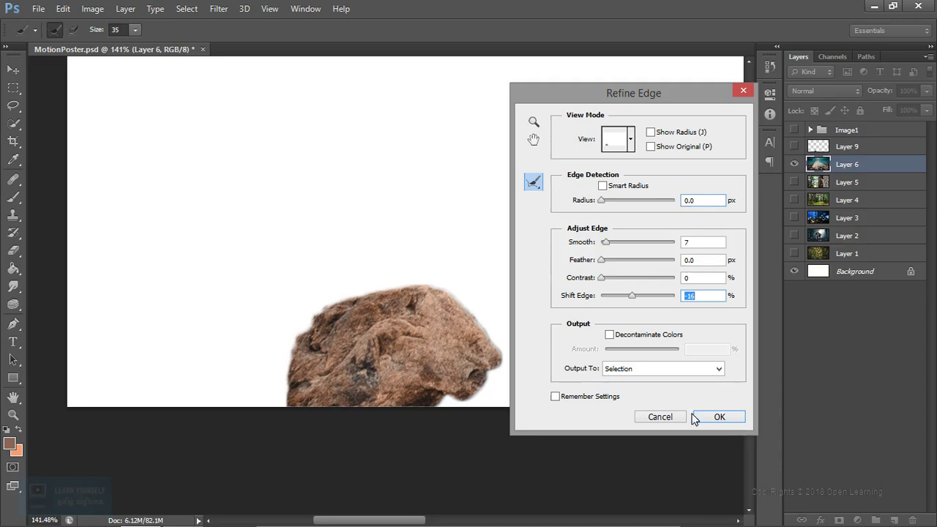
left_click(714, 418)
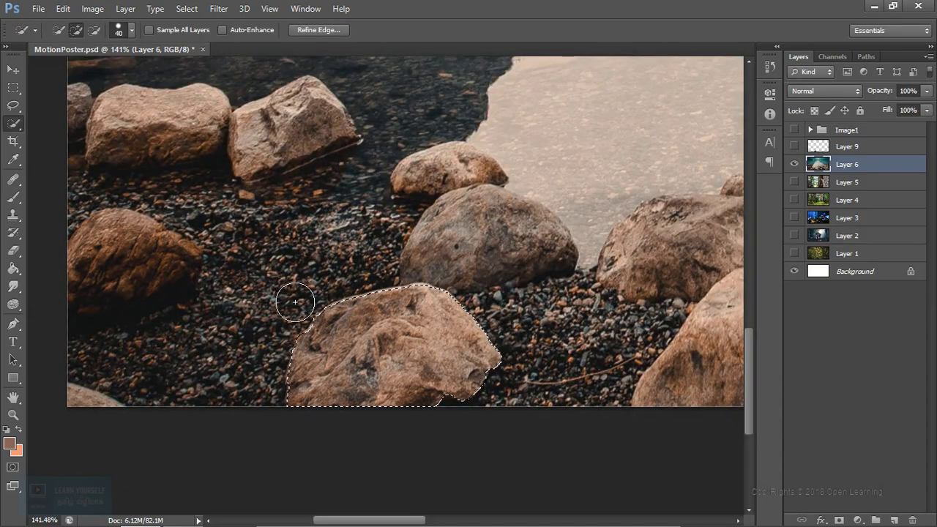
Step: Copy the second rock onto a new hidden Layer 10
key("alt")
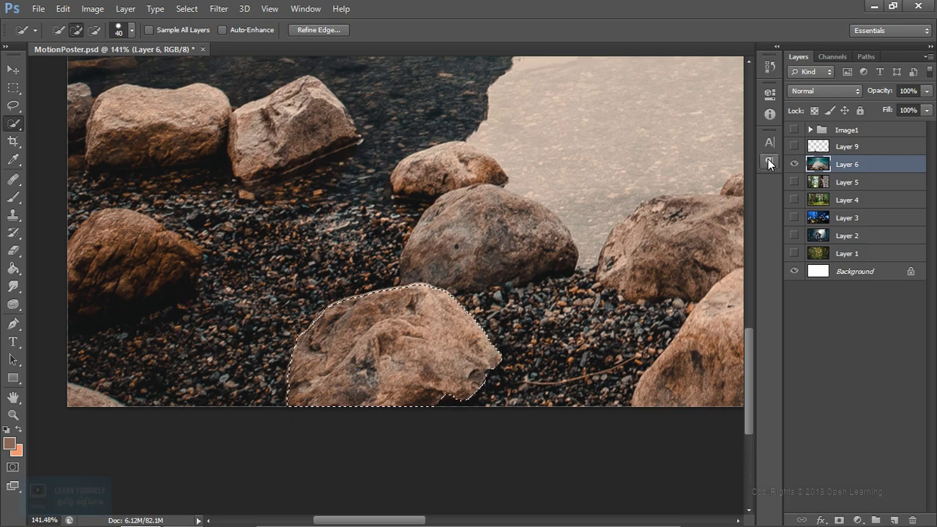
key("ctrl+j")
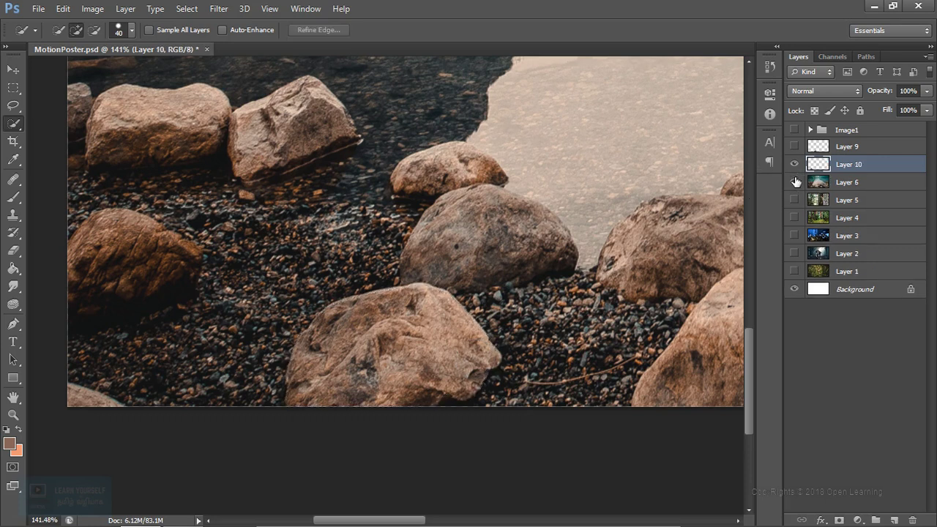
left_click(796, 165)
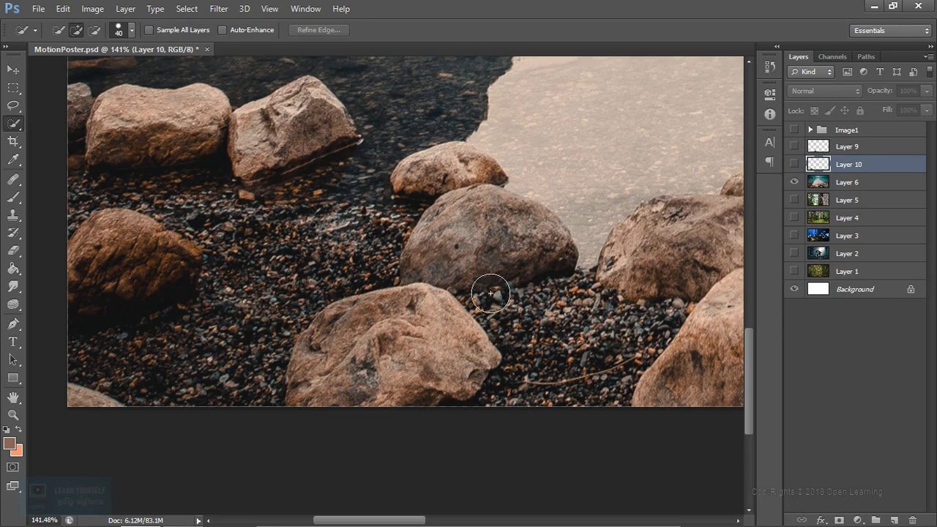
Step: Start quick-selecting the large rock at the photo's left edge
left_click_drag(418, 309, 439, 339)
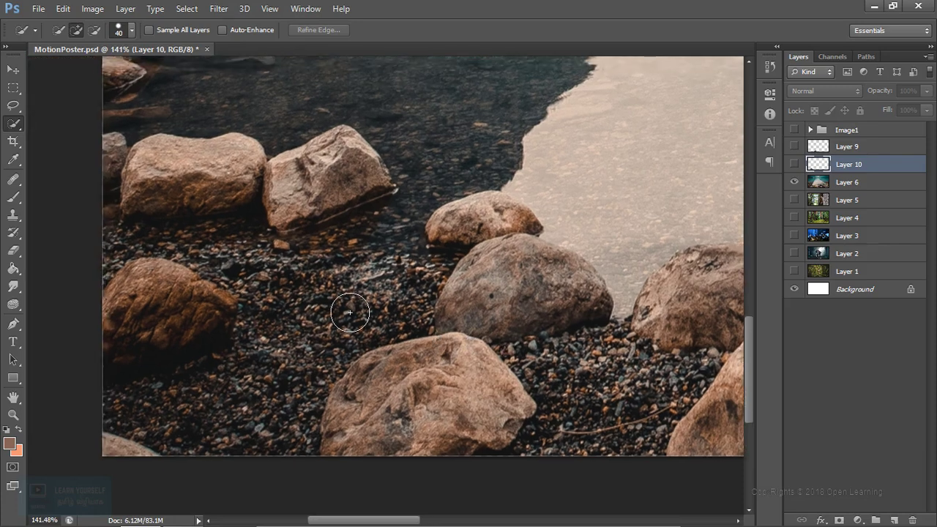
left_click_drag(303, 242, 383, 245)
scroll(304, 307, "up", 3)
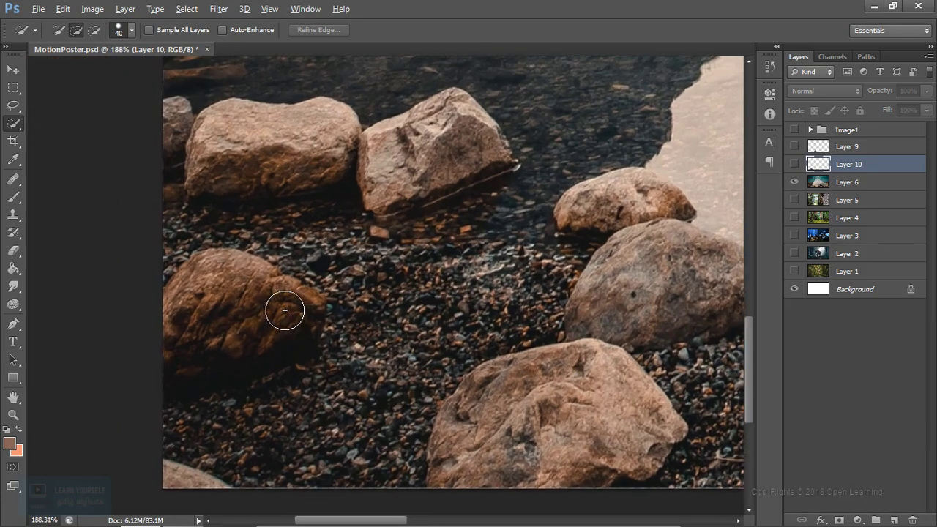
left_click(202, 292)
mouse_move(218, 309)
left_mouse_down()
mouse_move(210, 330)
mouse_move(247, 293)
mouse_move(278, 330)
left_mouse_up()
mouse_move(207, 292)
left_mouse_down()
mouse_move(202, 261)
mouse_move(227, 261)
mouse_move(296, 313)
left_mouse_up()
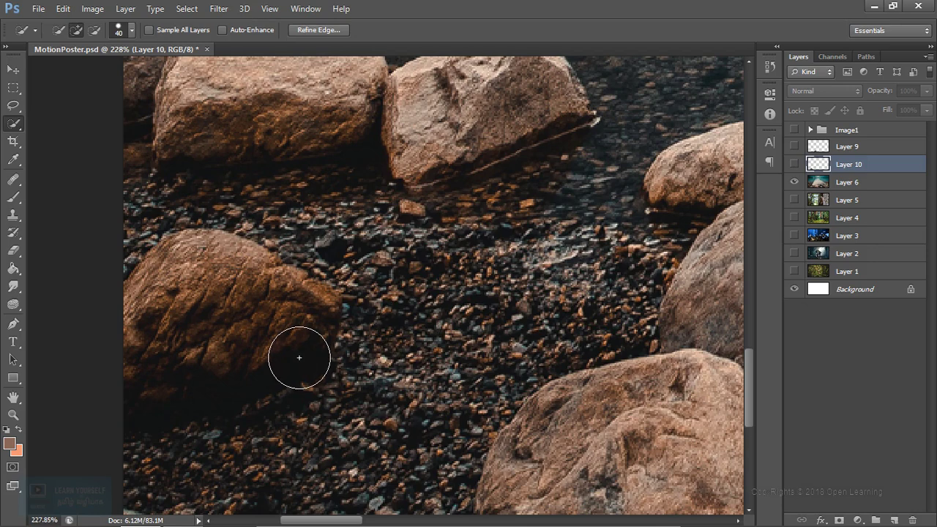
Step: On Layer 6, paint the selection over the left rock down to its bottom edge
left_click(850, 185)
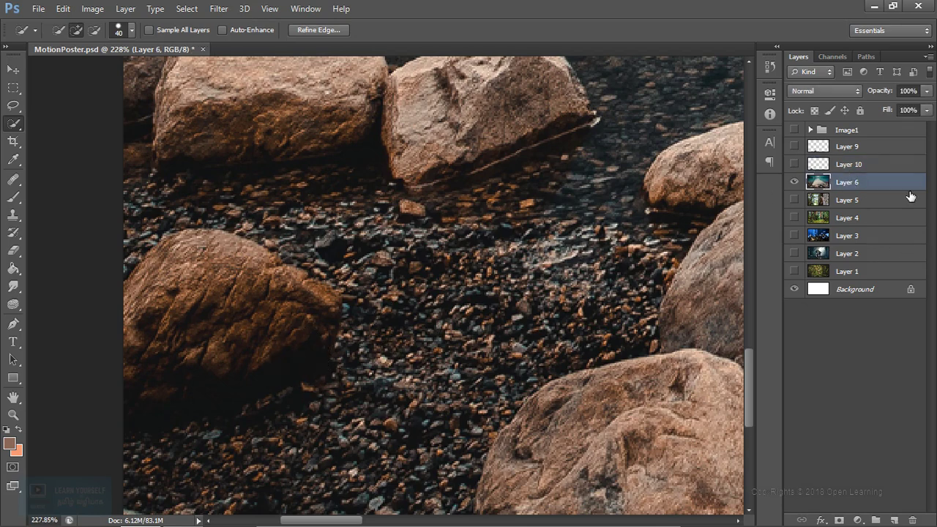
left_click_drag(240, 304, 271, 356)
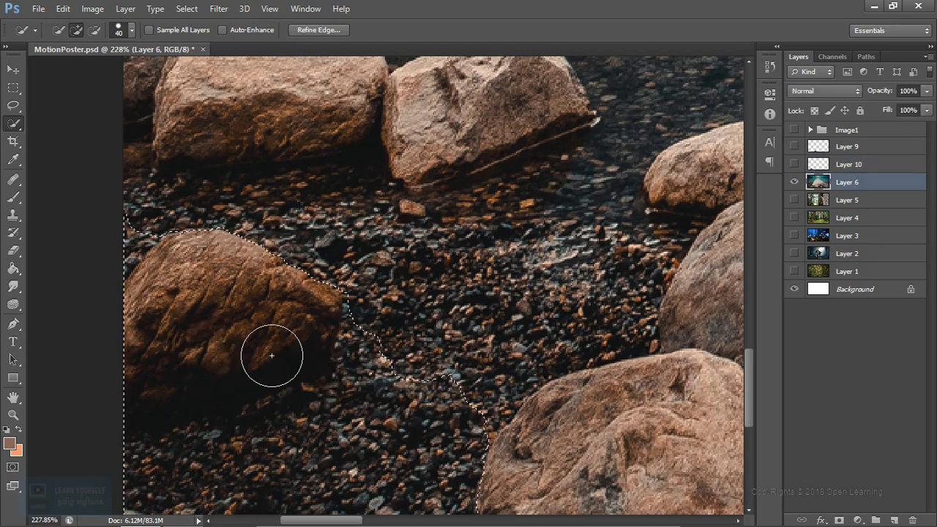
left_click_drag(424, 231, 418, 263)
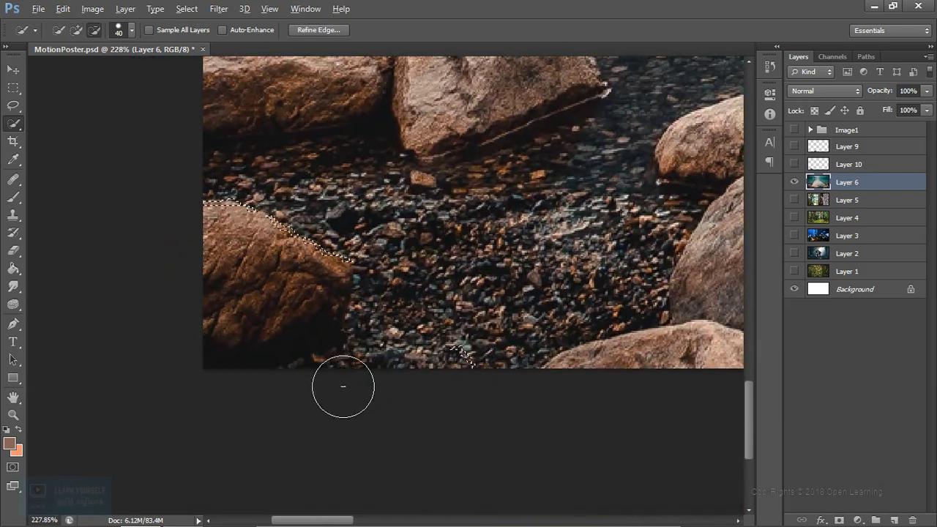
mouse_move(432, 348)
left_mouse_down()
mouse_move(454, 366)
mouse_move(505, 325)
left_mouse_up()
mouse_move(306, 311)
left_mouse_down()
mouse_move(261, 309)
mouse_move(330, 329)
left_mouse_up()
Step: Subtract the gravel from the left rock's bottom and right edges
mouse_move(439, 322)
left_mouse_down()
mouse_move(514, 318)
mouse_move(438, 368)
left_mouse_up()
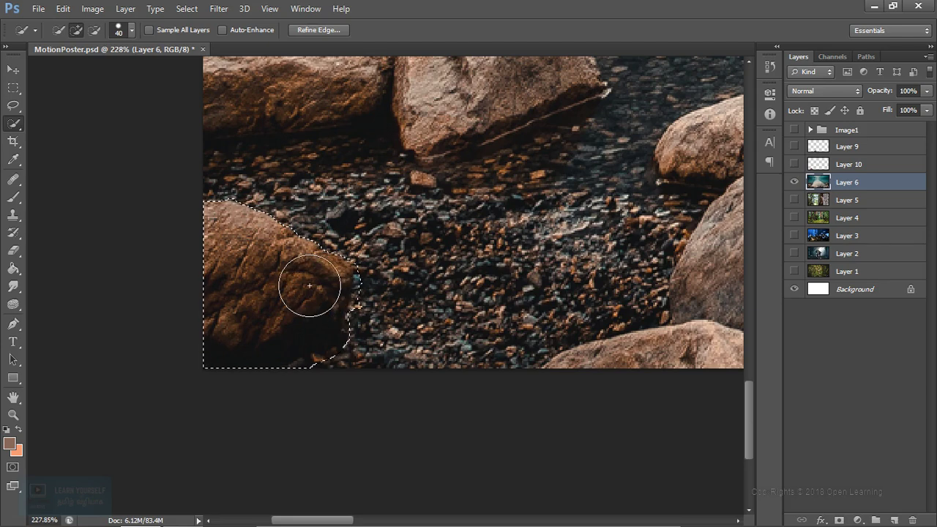
mouse_move(370, 283)
left_mouse_down()
mouse_move(376, 310)
mouse_move(367, 360)
mouse_move(339, 391)
left_mouse_up()
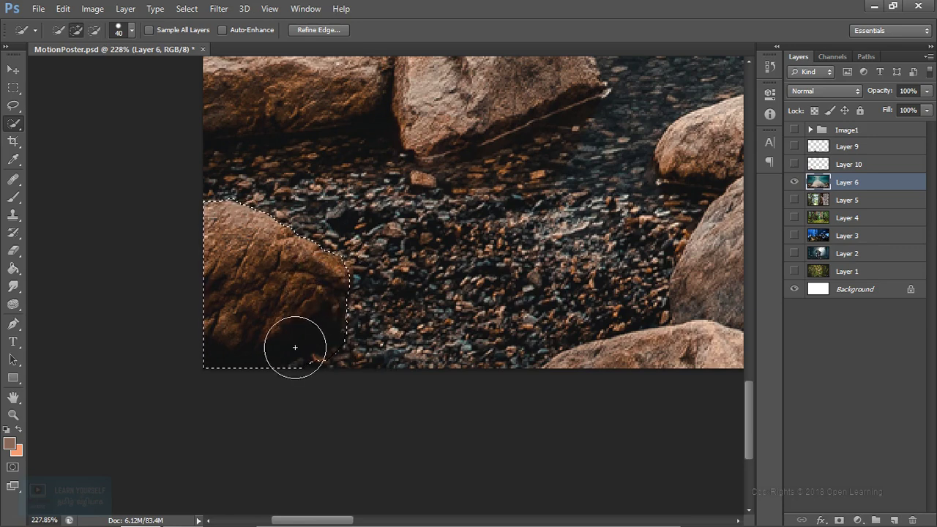
scroll(292, 352, "up", 1)
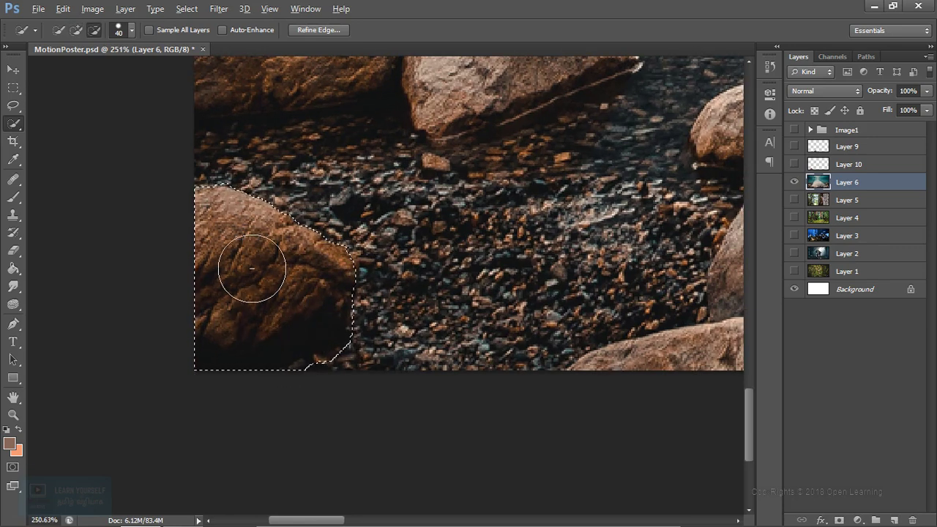
scroll(252, 273, "down", 1)
left_click(319, 30)
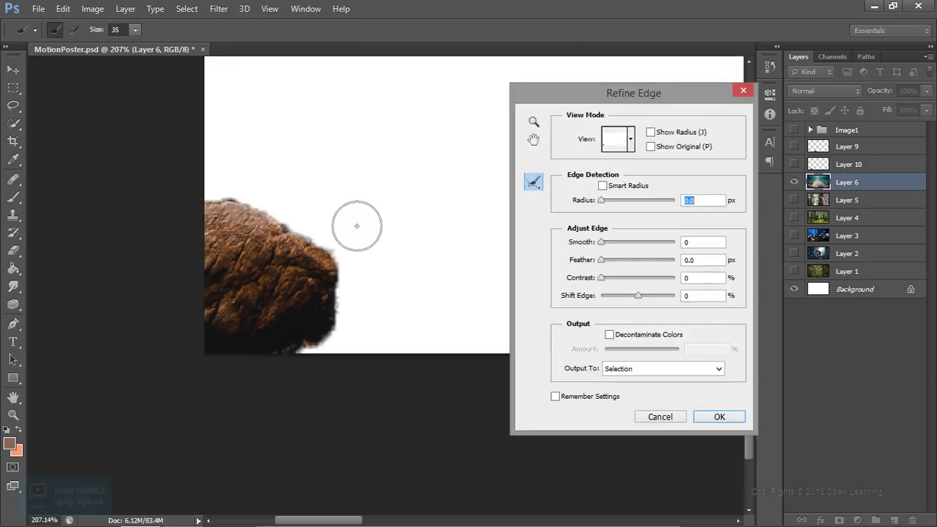
Step: Check the Smooth value and apply Refine Edge to the left rock selection
left_click(603, 243)
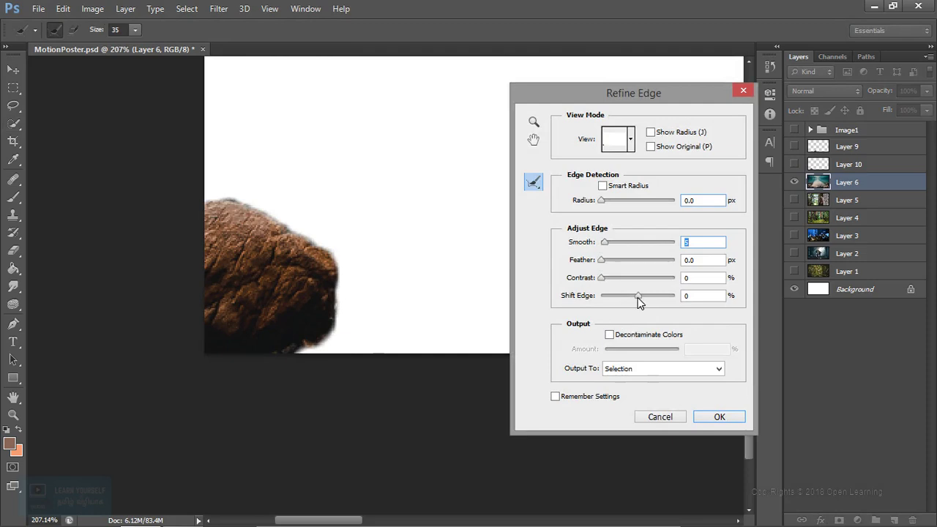
left_click(720, 417)
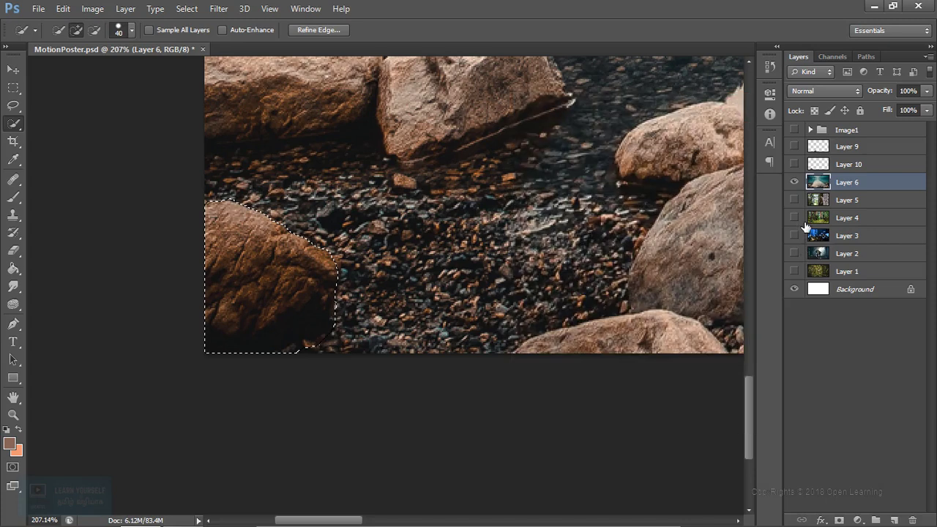
Step: Copy the left rock onto new Layer 11, hiding it and the lake photo
key("ctrl+j")
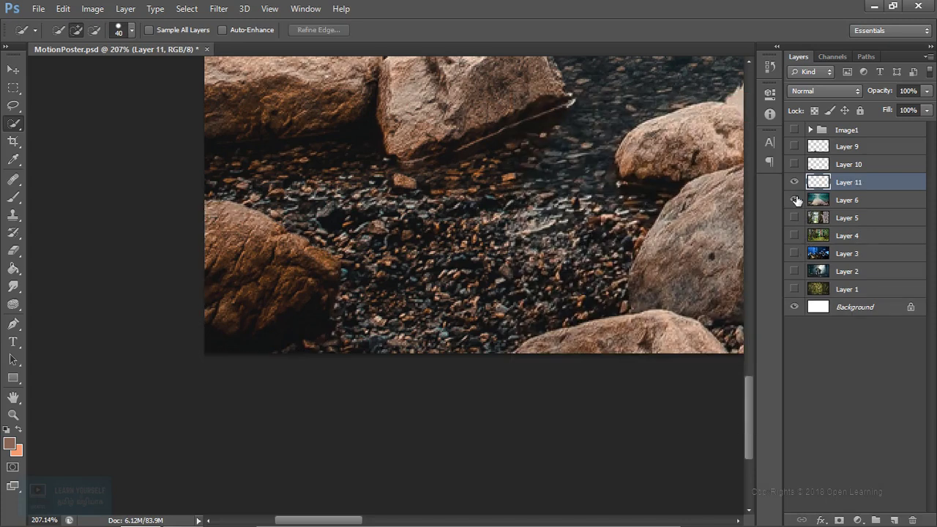
left_click(794, 200)
left_click(794, 182)
scroll(692, 209, "down", 3)
left_click_drag(714, 220, 506, 337)
Step: Show rock cutout Layers 9, 10 and 11 on their own to check them
left_click(794, 181)
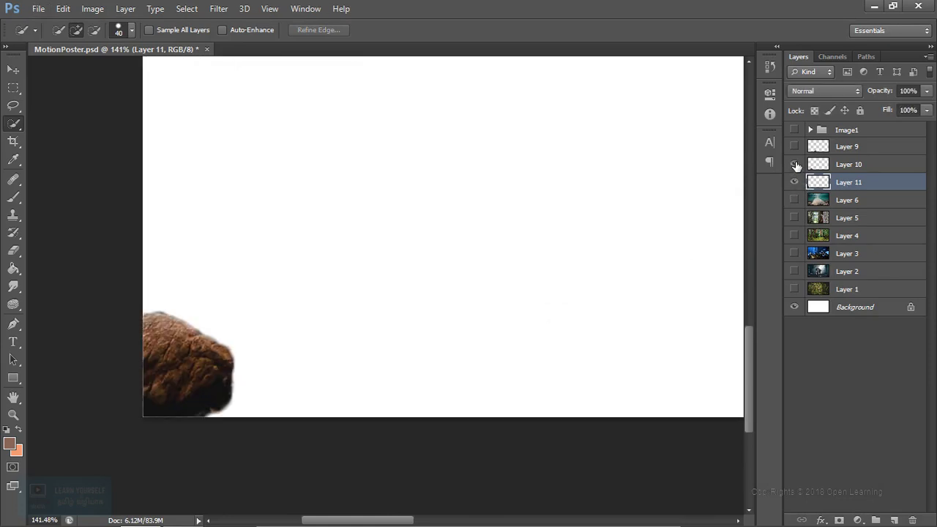
left_click(795, 164)
left_click(795, 147)
scroll(637, 256, "down", 3)
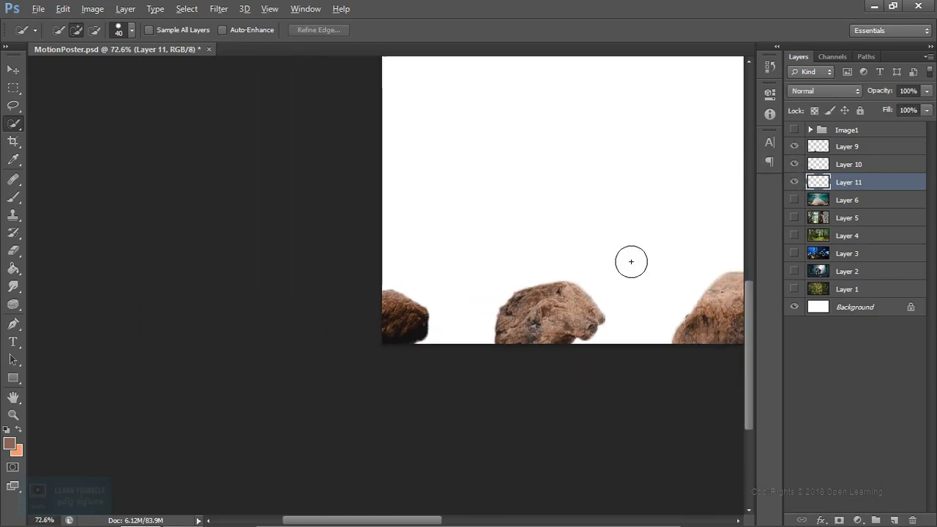
left_click_drag(523, 329, 364, 350)
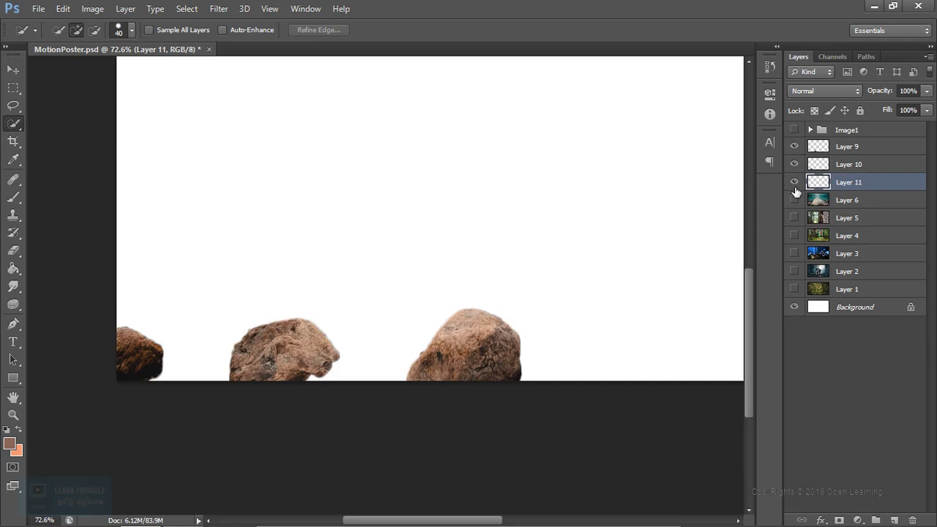
Step: Hide the rock cutouts, re-show the lake photo and fit it on screen
left_click(795, 164)
left_click(795, 146)
left_click(794, 200)
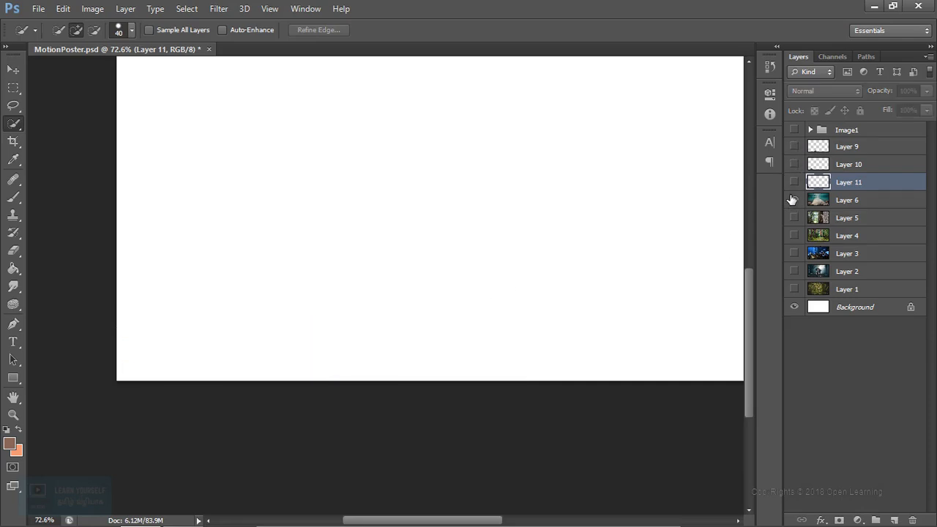
left_click_drag(500, 289, 174, 266)
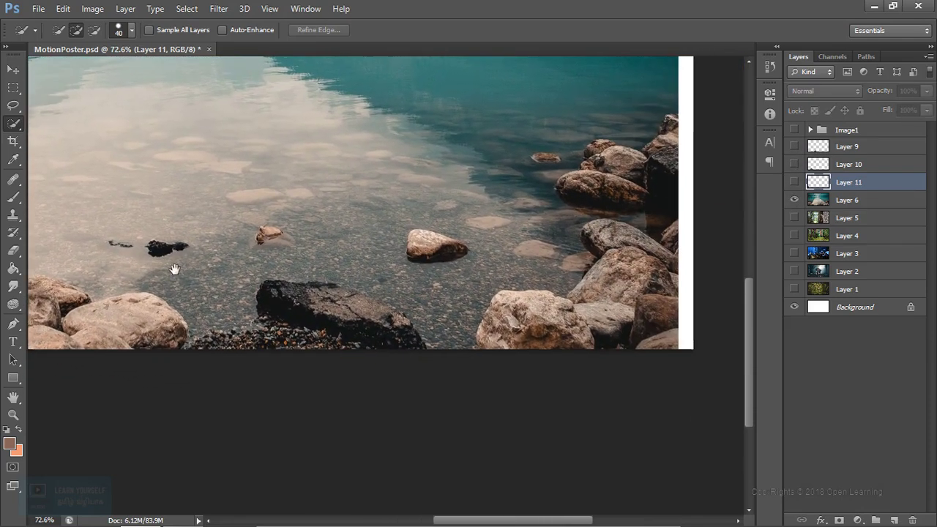
mouse_move(412, 348)
left_mouse_down()
mouse_move(523, 403)
mouse_move(321, 353)
left_mouse_up()
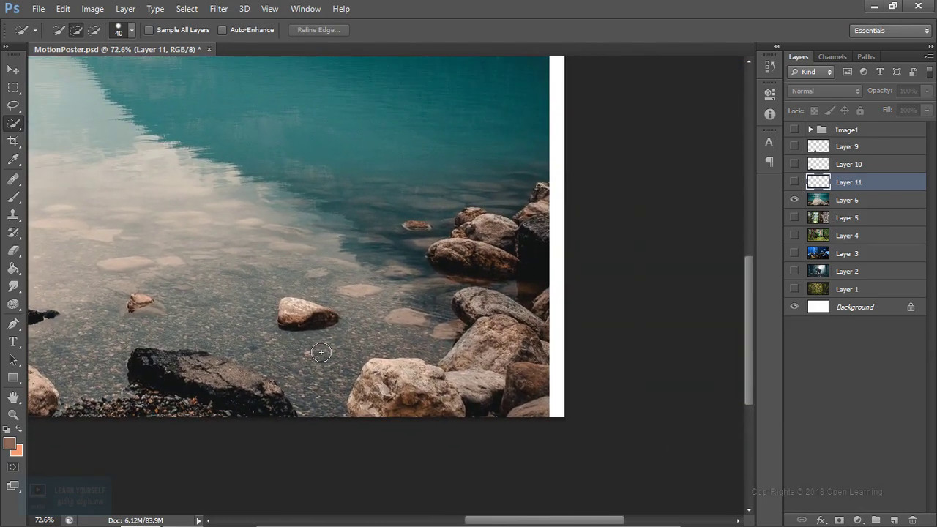
key("ctrl+minus")
key("ctrl+minus")
key("ctrl+0")
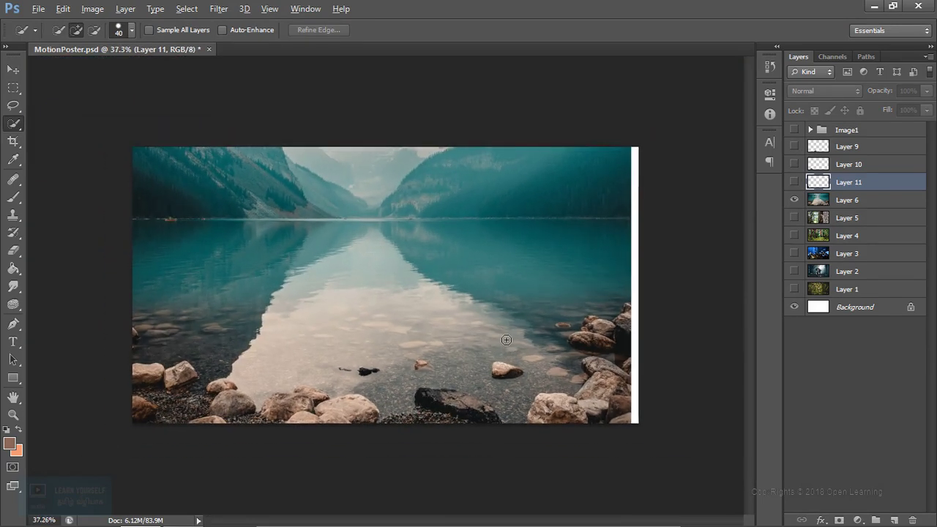
left_click(14, 70)
Step: Nudge the Layer 6 lake photo right to the canvas edge and fit it on screen
left_click_drag(262, 239, 289, 260)
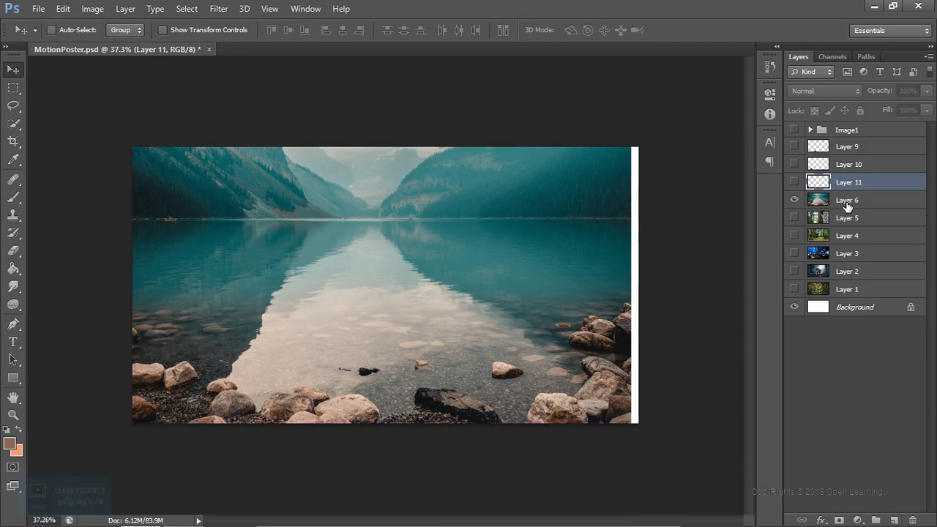
left_click(847, 205)
left_click_drag(550, 265, 558, 267)
key("ctrl+plus")
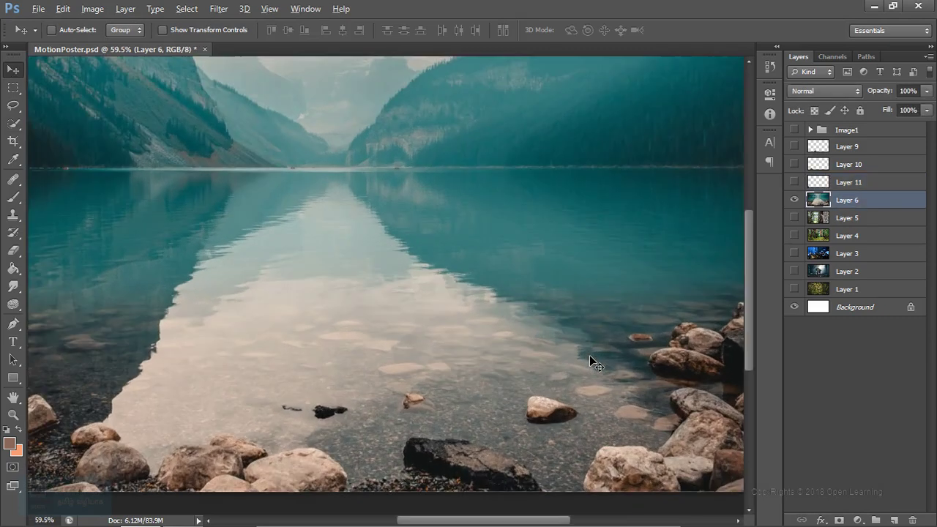
key("ctrl+0")
key("alt")
key("alt")
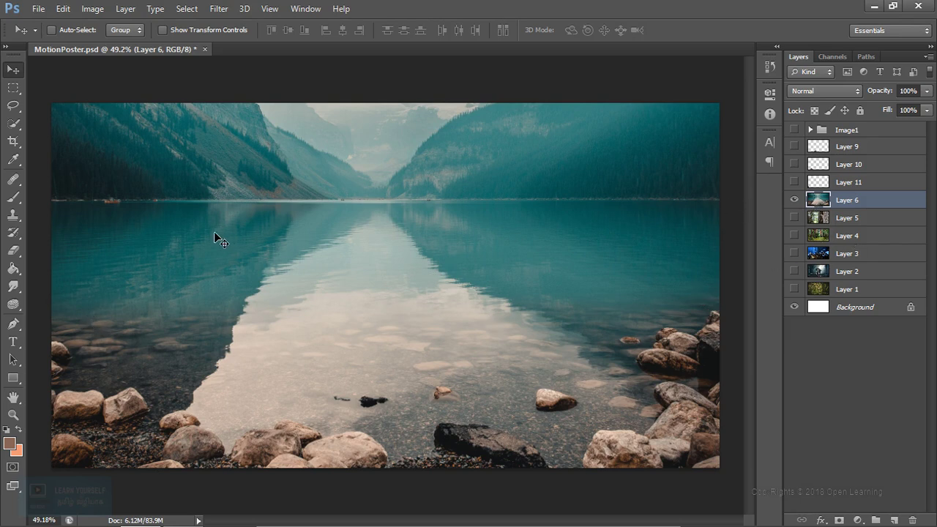
Step: Copy the water area from the horizon to the bottom onto a new Layer 12
left_click(14, 87)
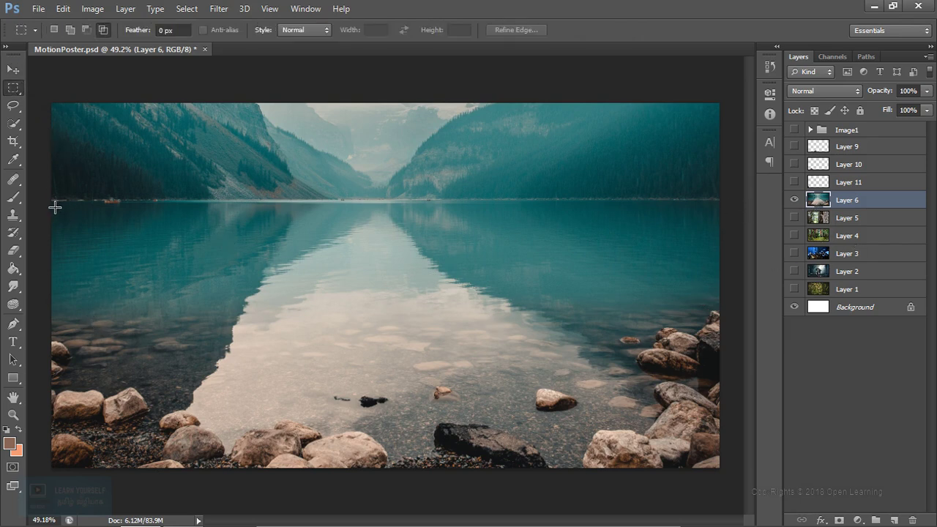
left_click_drag(49, 200, 724, 504)
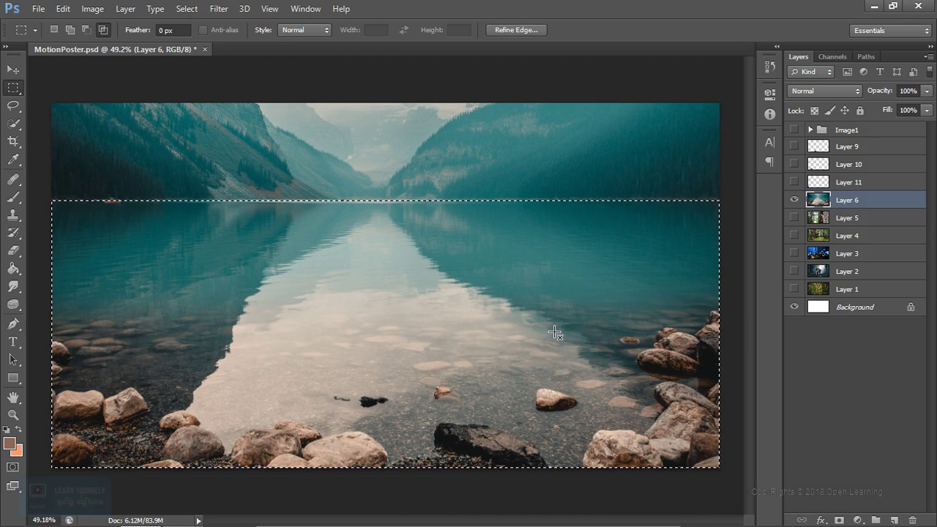
key("ctrl+j")
left_click(14, 69)
Step: Hide Layer 12 and make the full lake photo on Layer 6 visible and active
left_click(796, 218)
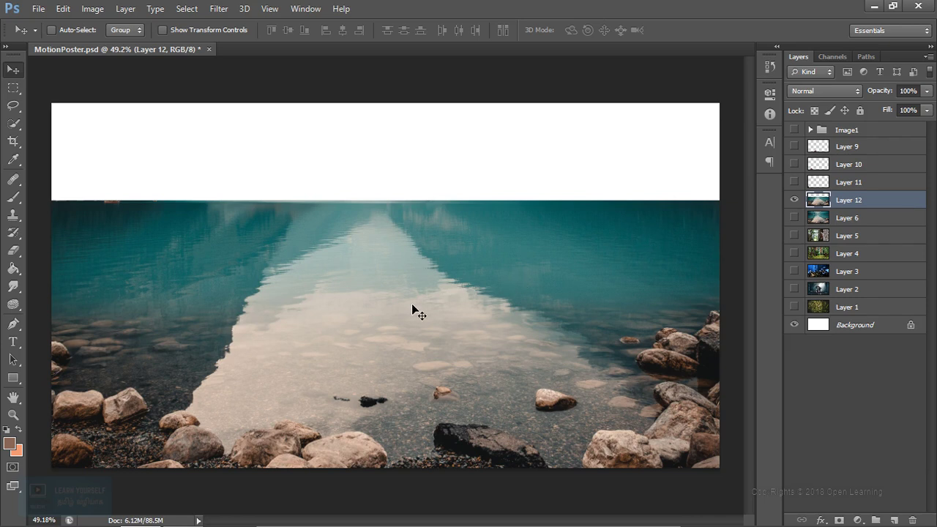
left_click(795, 200)
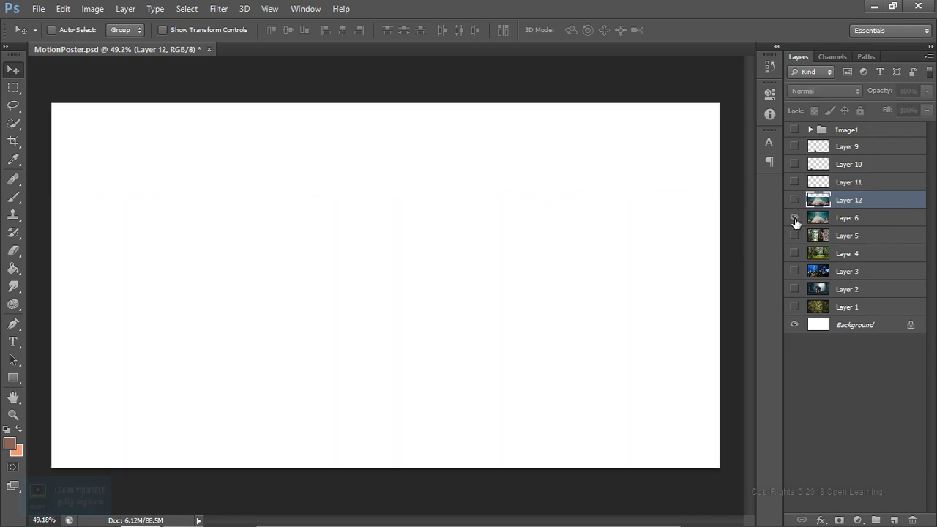
left_click(795, 219)
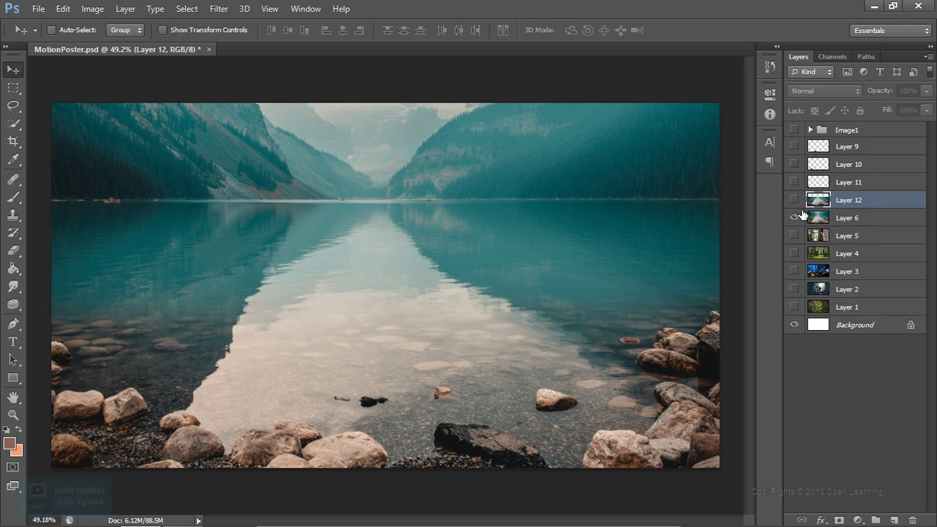
left_click(842, 217)
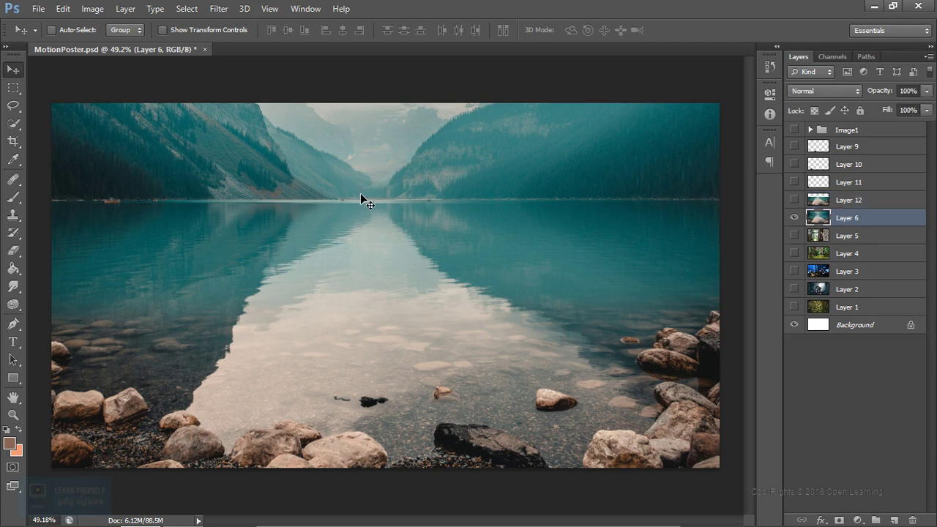
Step: Quick-select the right-hand mountain, extending the selection down to the shoreline
left_click(12, 129)
left_click(12, 129)
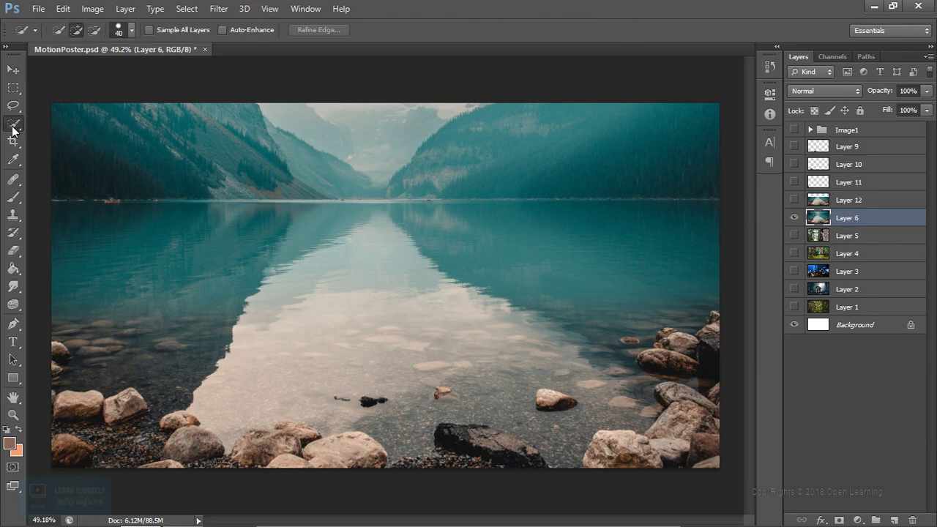
left_click(88, 121)
mouse_move(418, 184)
left_mouse_down()
mouse_move(464, 142)
mouse_move(575, 121)
mouse_move(698, 128)
mouse_move(678, 159)
left_mouse_up()
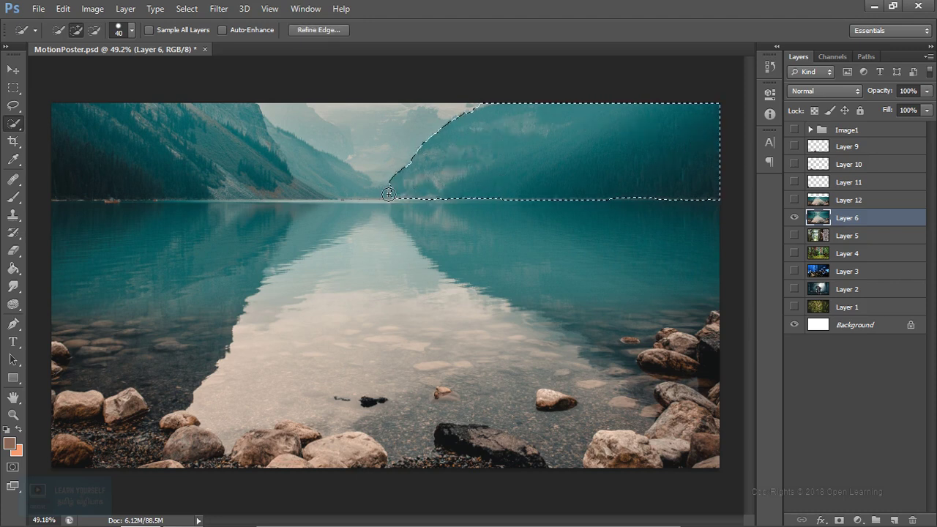
mouse_move(388, 194)
left_mouse_down()
mouse_move(382, 200)
mouse_move(404, 210)
mouse_move(440, 212)
left_mouse_up()
key("alt")
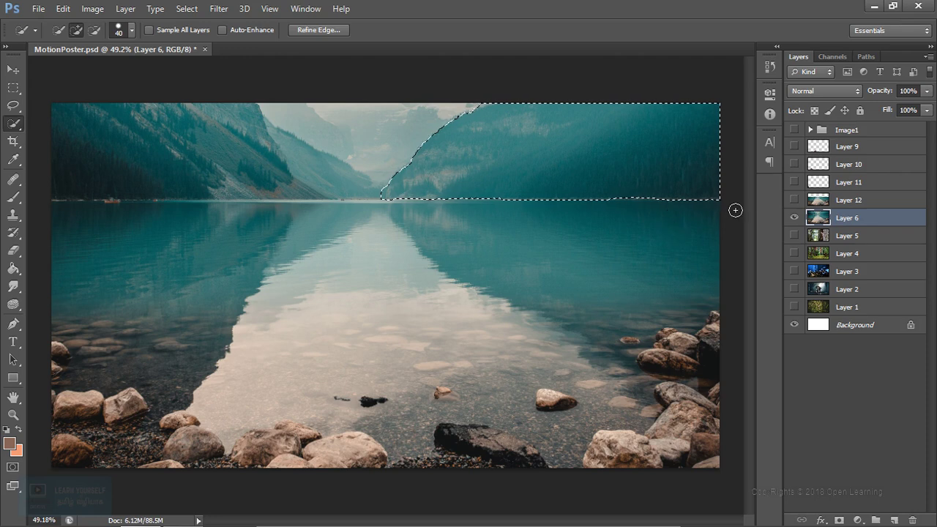
Step: Refine the mountain selection edge with Smooth 8 and copy it into Layer 13
left_click(317, 30)
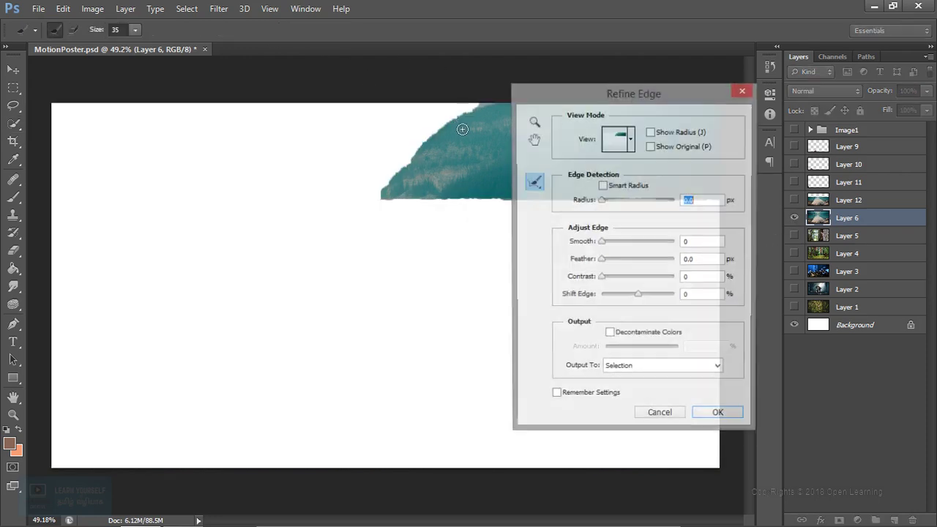
left_click_drag(602, 240, 609, 244)
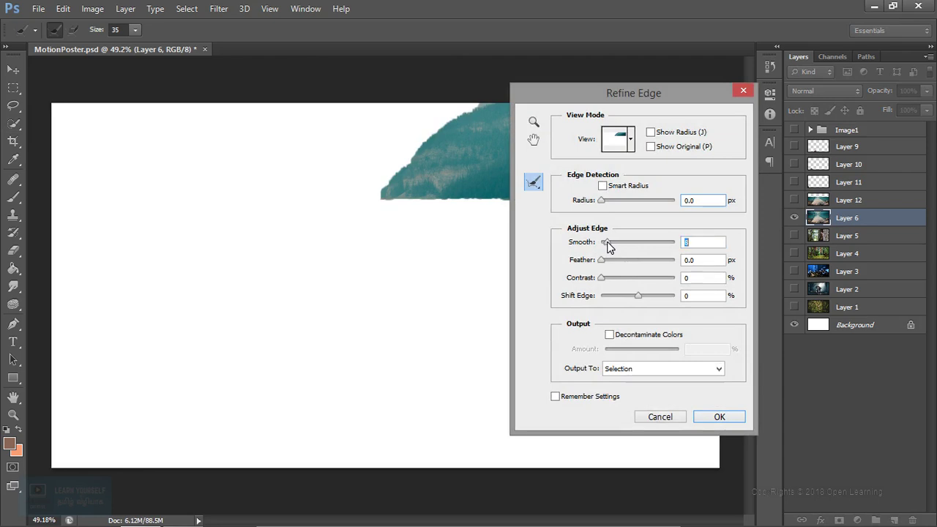
left_click(720, 416)
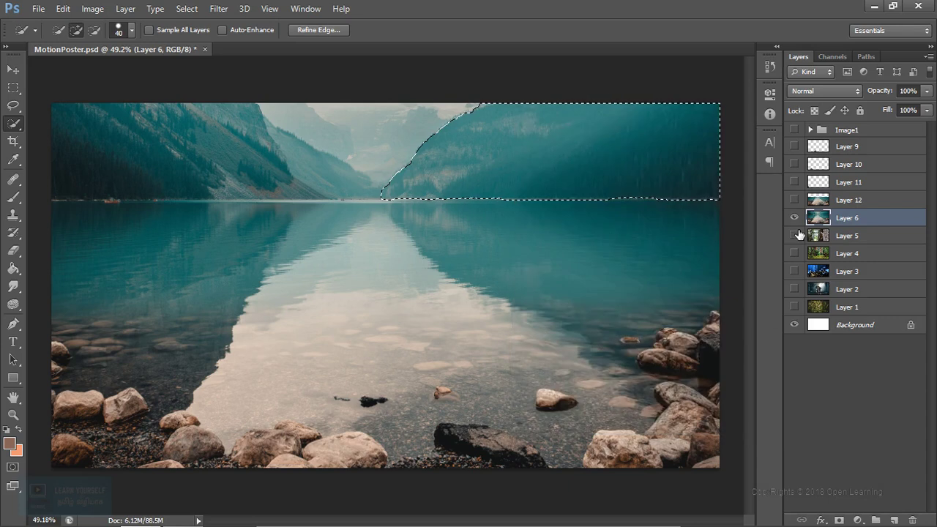
key("ctrl+j")
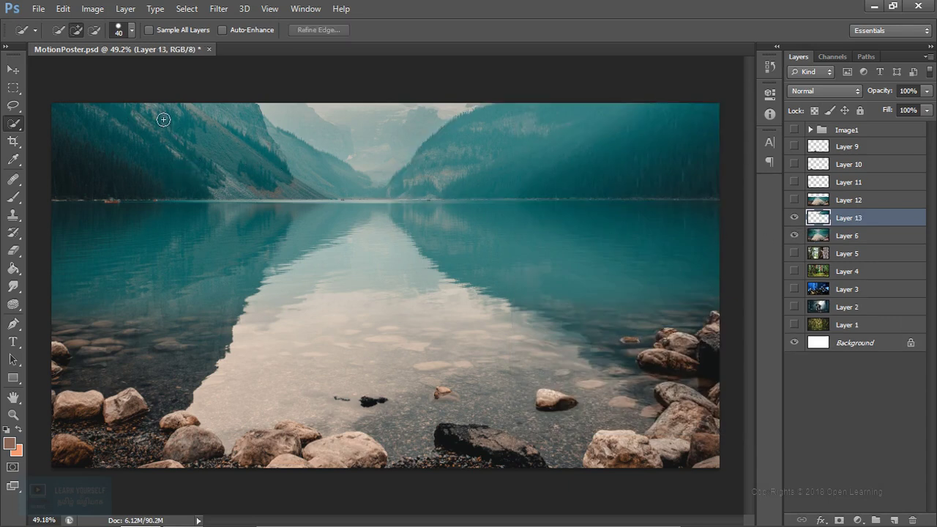
left_click(847, 238)
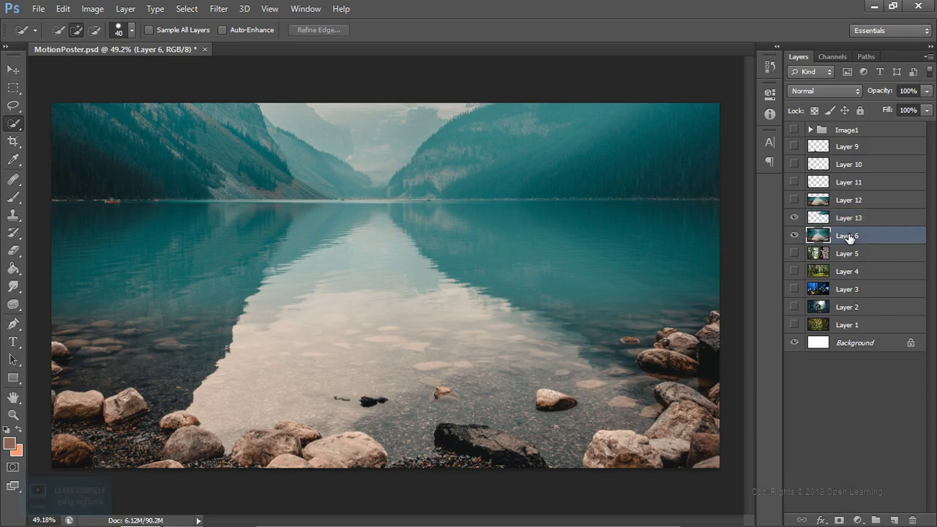
Step: Quick-select the left mountain slope on Layer 6, including the lakeshore
mouse_move(180, 116)
left_mouse_down()
mouse_move(246, 180)
mouse_move(308, 197)
mouse_move(340, 181)
left_mouse_up()
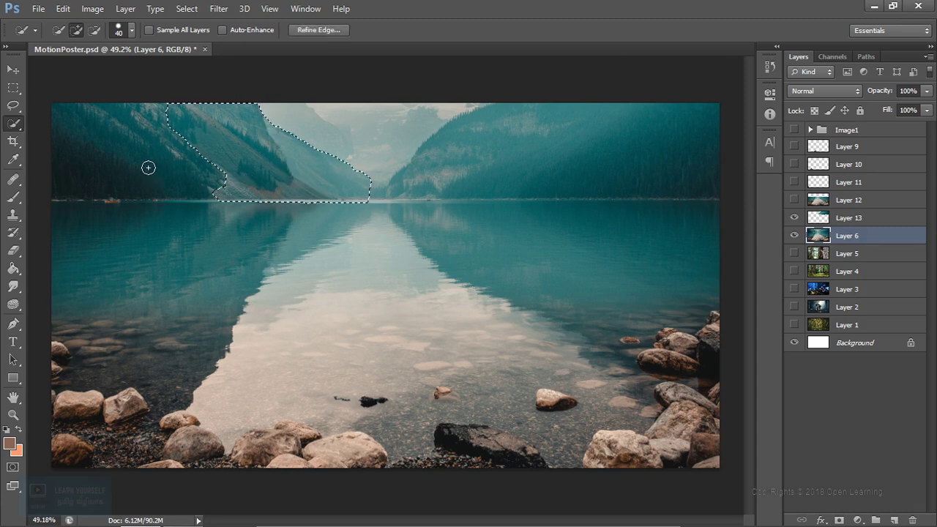
left_click_drag(78, 123, 107, 152)
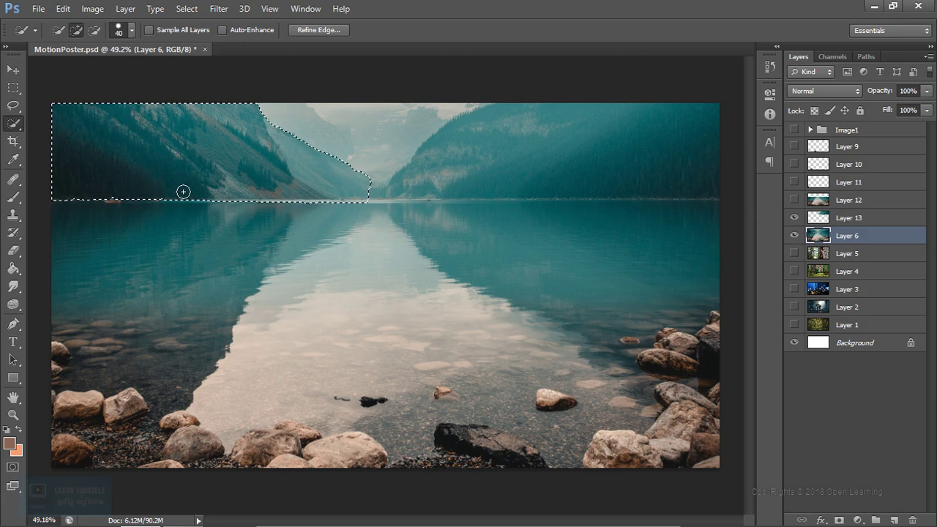
left_click(375, 192)
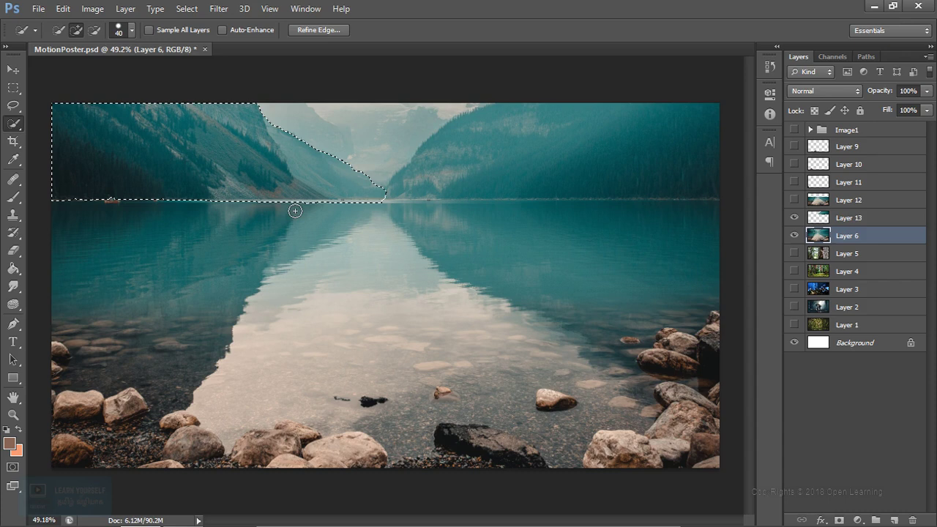
Step: Smooth the selection edge to 5, copy it into Layer 14, and hide Layer 6
left_click(320, 31)
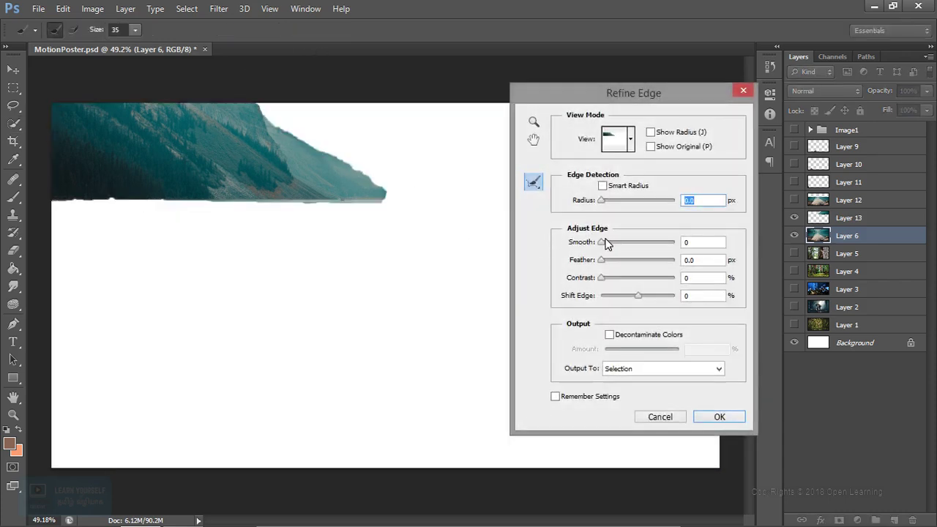
left_click_drag(601, 243, 605, 247)
left_click(720, 416)
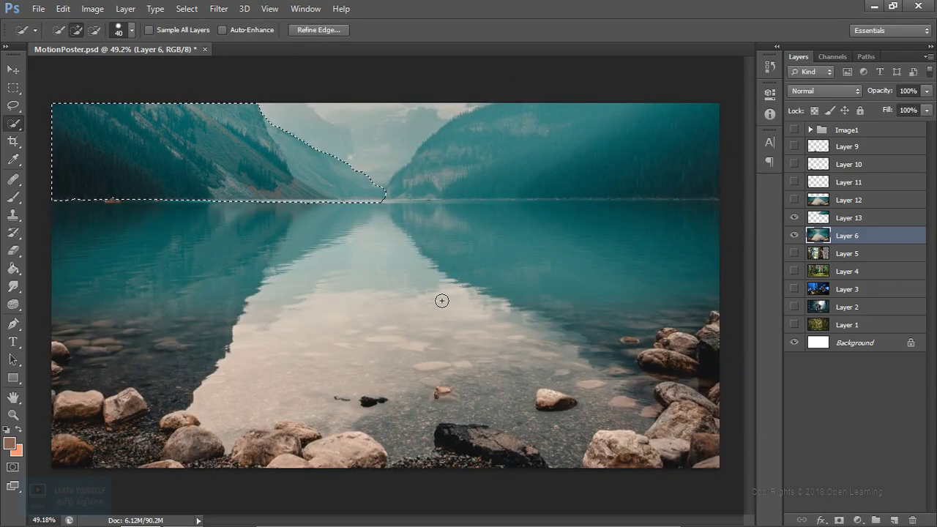
key("ctrl+j")
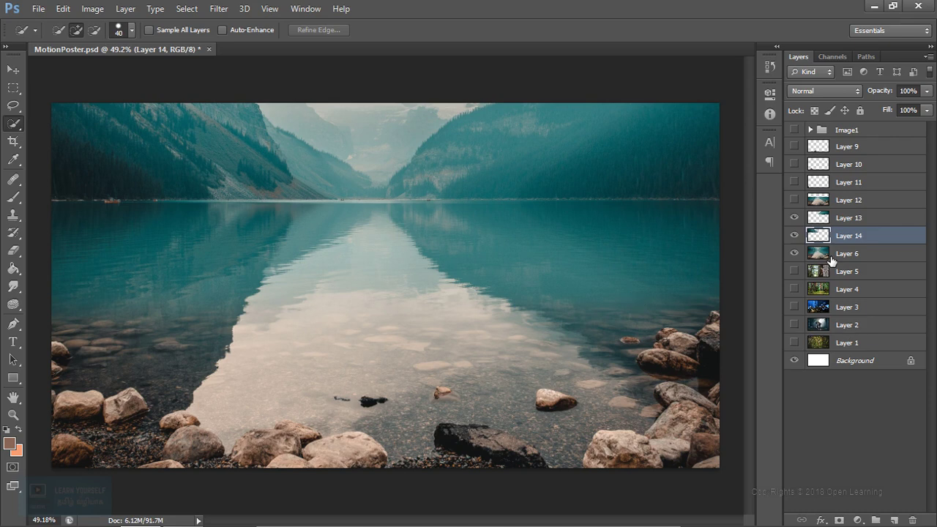
left_click(794, 254)
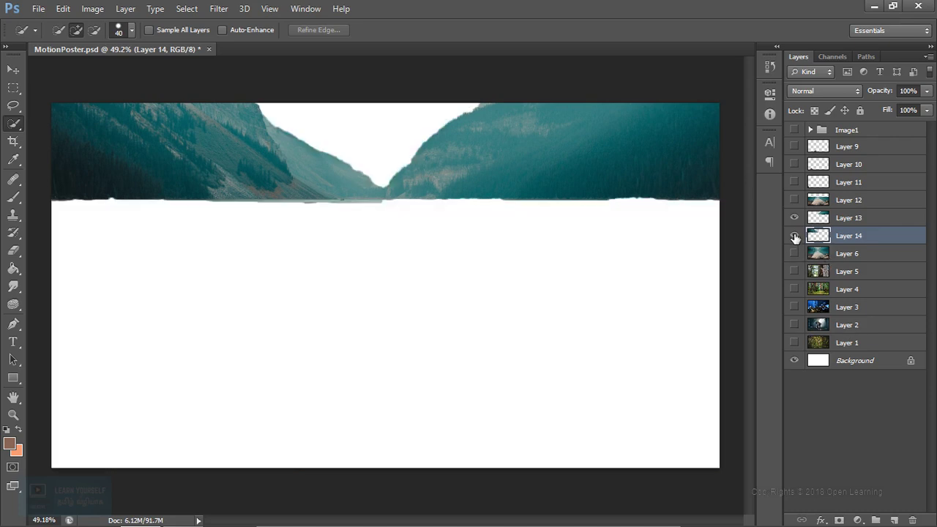
Step: Turn on the cutout layers above Layer 13 and toggle Layer 6 to compare the scene
left_click_drag(795, 200, 794, 147)
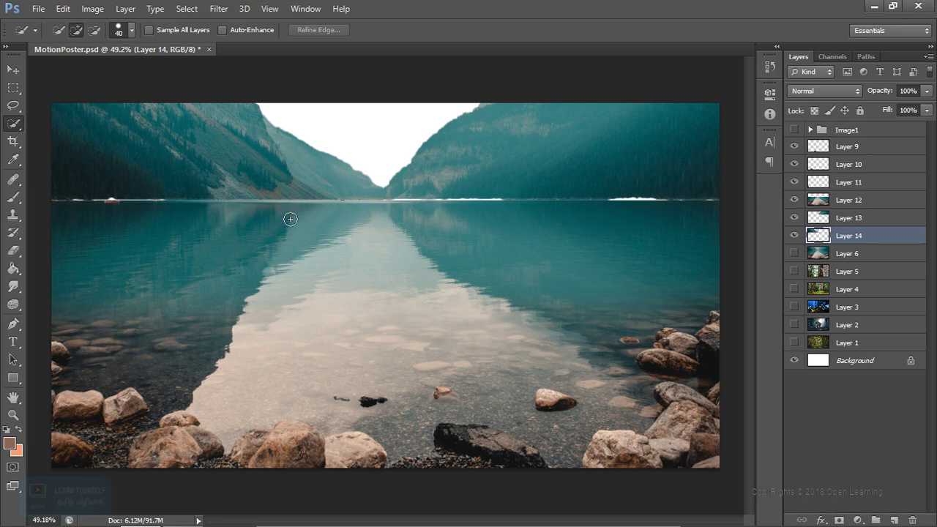
left_click(793, 254)
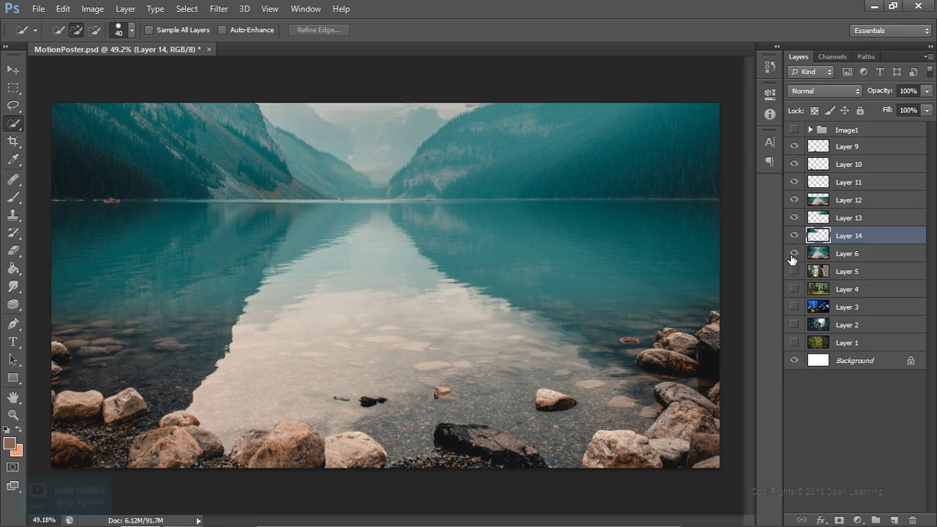
left_click(794, 254)
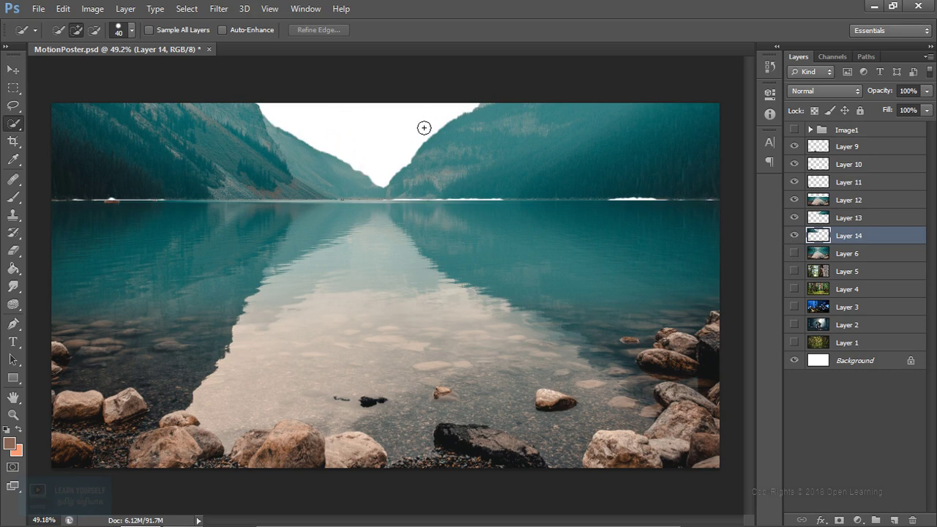
left_click(795, 254)
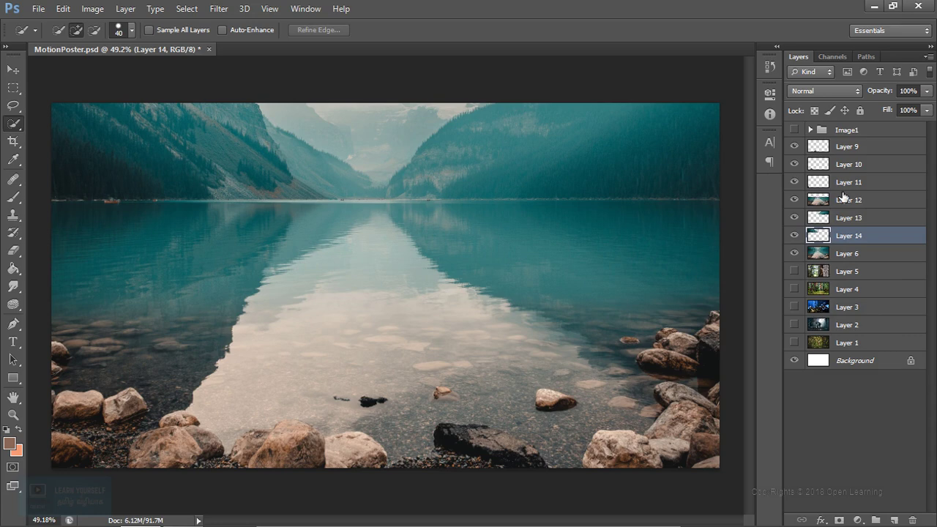
Step: Select Layers 9–14 and Layer 6, group them, and name the group Image2
left_click(855, 148, "shift")
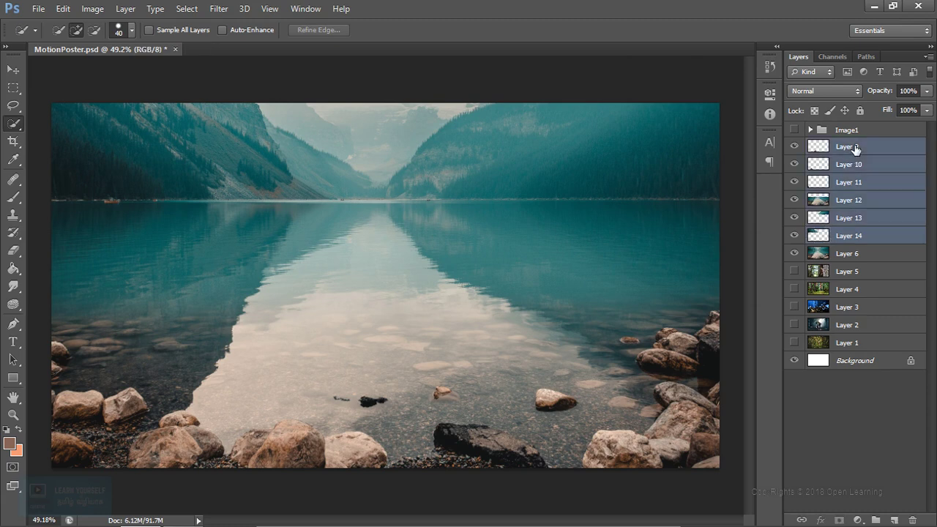
left_click(851, 253)
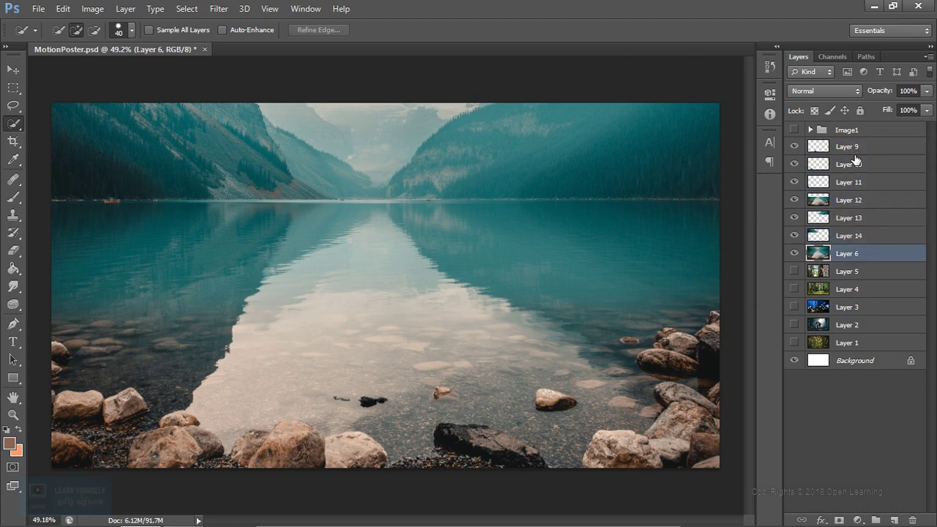
left_click(855, 147, "shift")
mouse_move(902, 519)
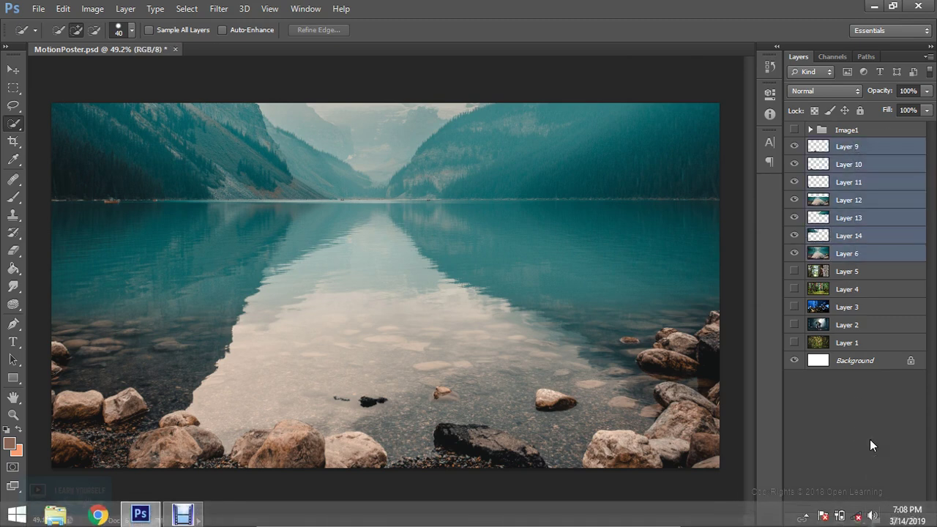
left_click(876, 519)
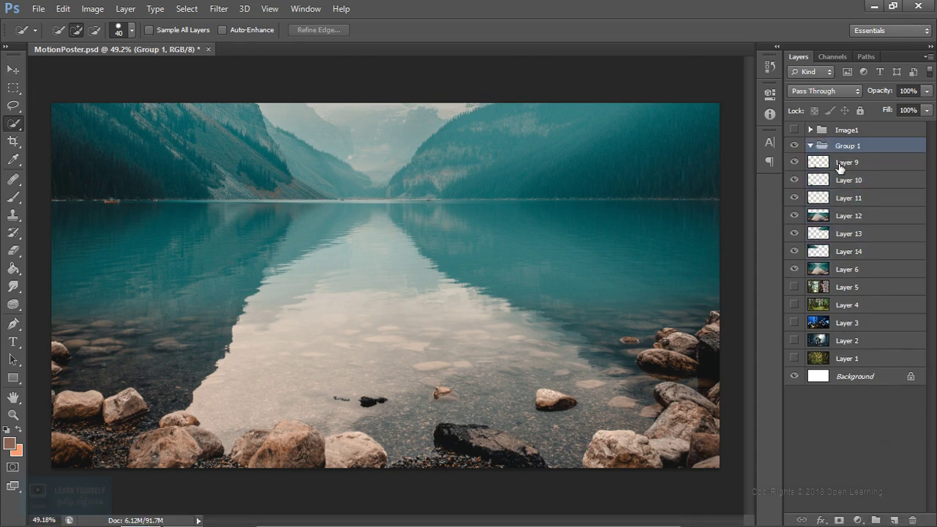
double_click(847, 147)
type("Image2")
key("Return")
Step: Move Layers 9–14 and 6 inside the Image2 group and collapse it
left_click(853, 164)
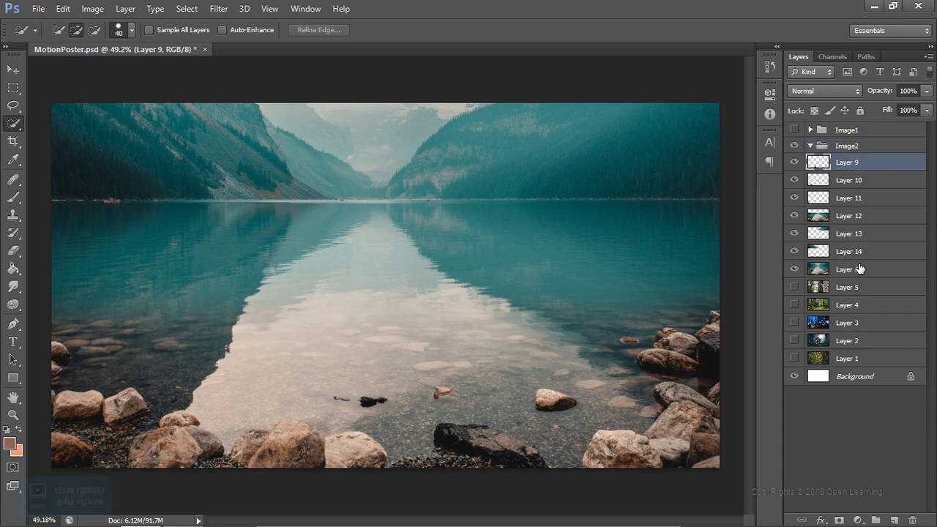
left_click(860, 268, "shift")
left_click_drag(856, 181, 812, 147)
left_click(811, 146)
left_click(817, 313)
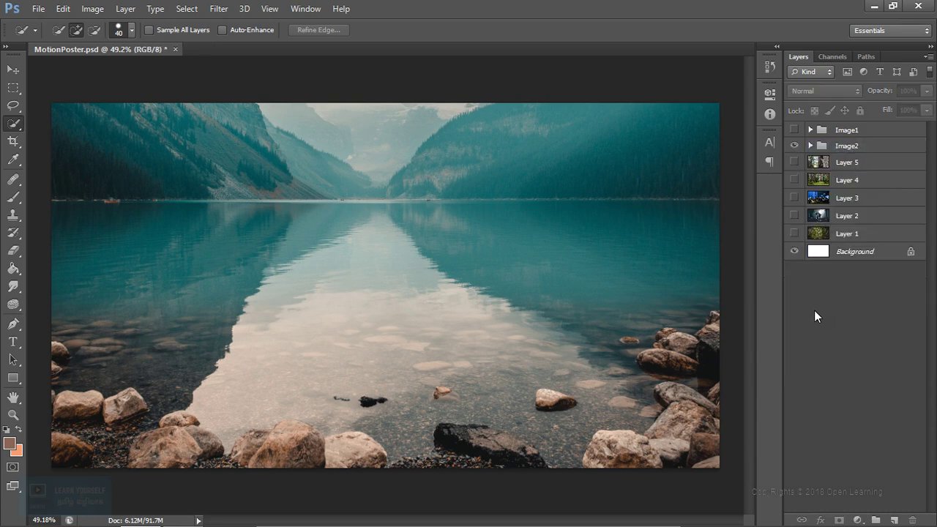